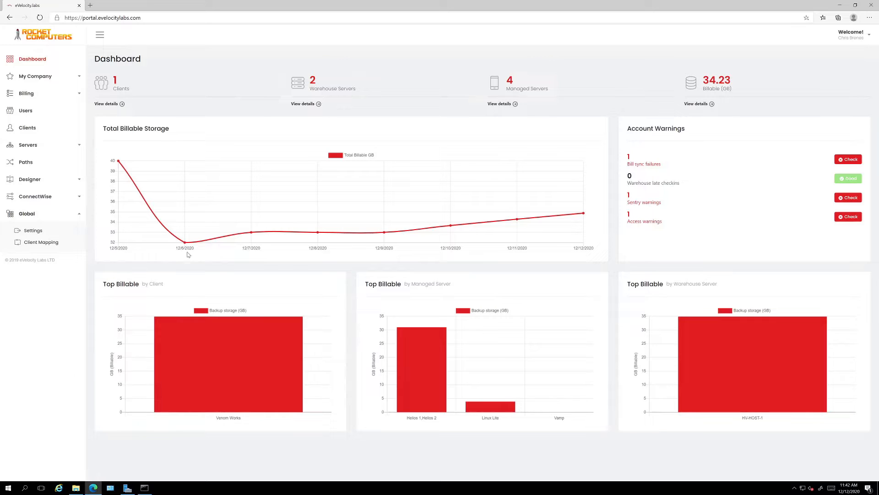
# Step: Open the Paths list in a new browser tab and open the \\192.168.200.220\Offsite path for editing
pyautogui.rightClick(22, 163)
pyautogui.click(56, 170)
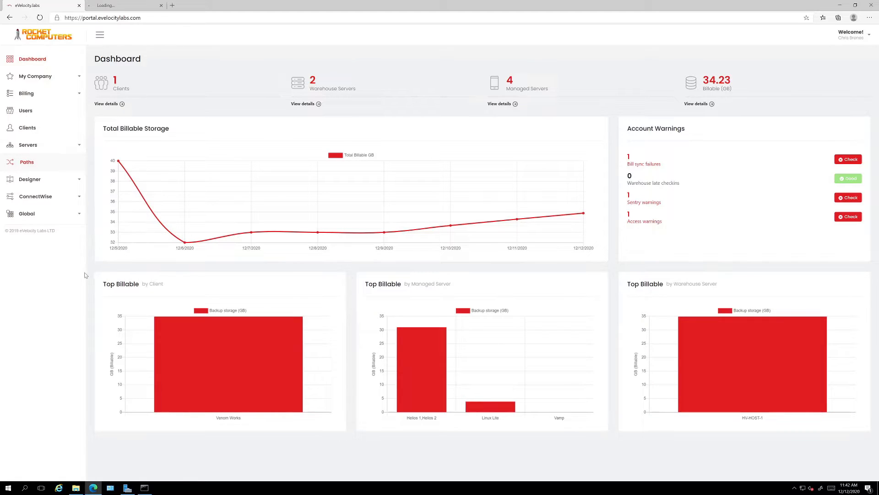
pyautogui.hotkey('ctrl', 'Tab')
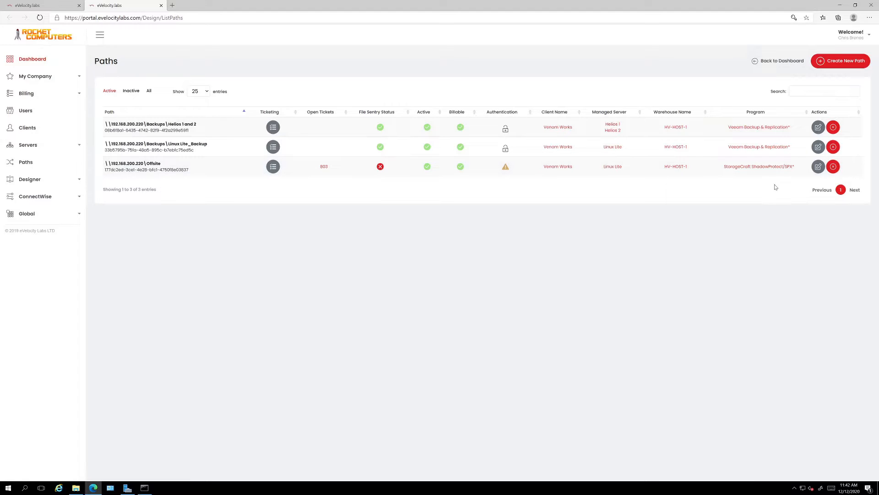
pyautogui.click(819, 167)
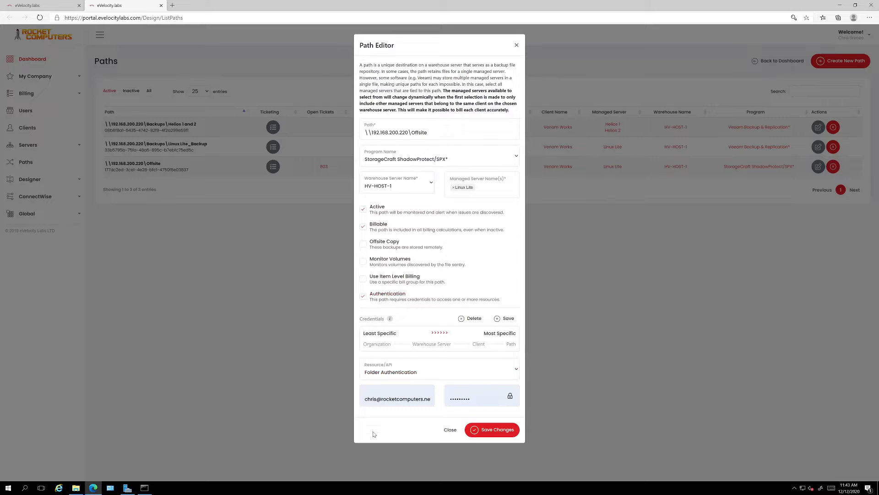
# Step: Enable Offsite Copy for the Offsite path and select the Folder Authentication - Access Denied Check credential resource
pyautogui.click(429, 402)
pyautogui.hotkey('ctrl', 'a')
pyautogui.press('BackSpace')
pyautogui.click(511, 252)
pyautogui.click(429, 373)
pyautogui.click(421, 397)
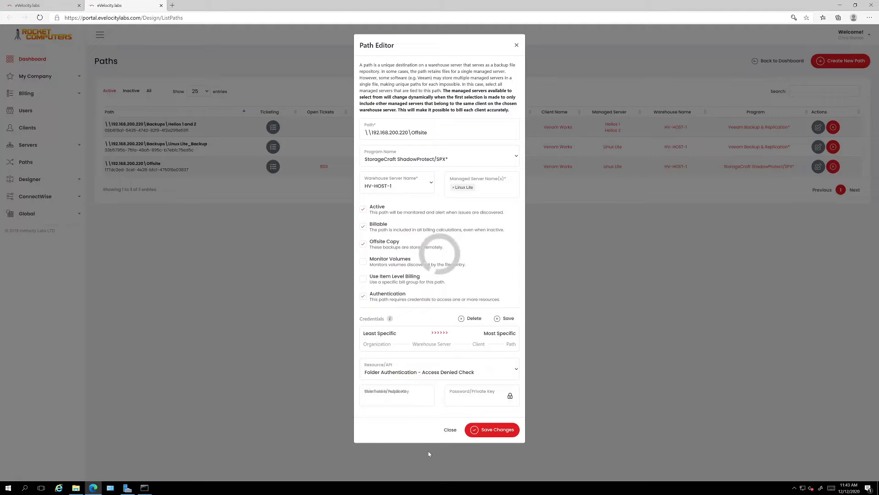
# Step: Set the Offsite path's credential resource back to Folder Authentication and close the path editor without saving
pyautogui.click(447, 373)
pyautogui.click(429, 387)
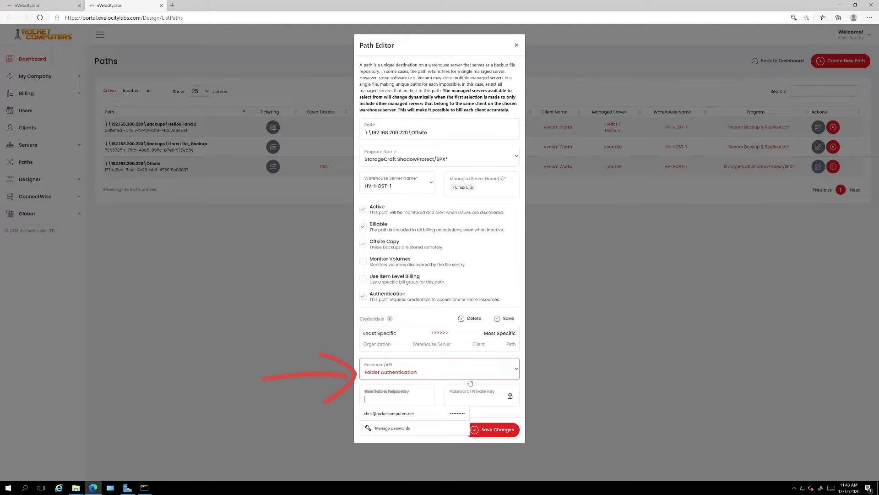
pyautogui.click(471, 262)
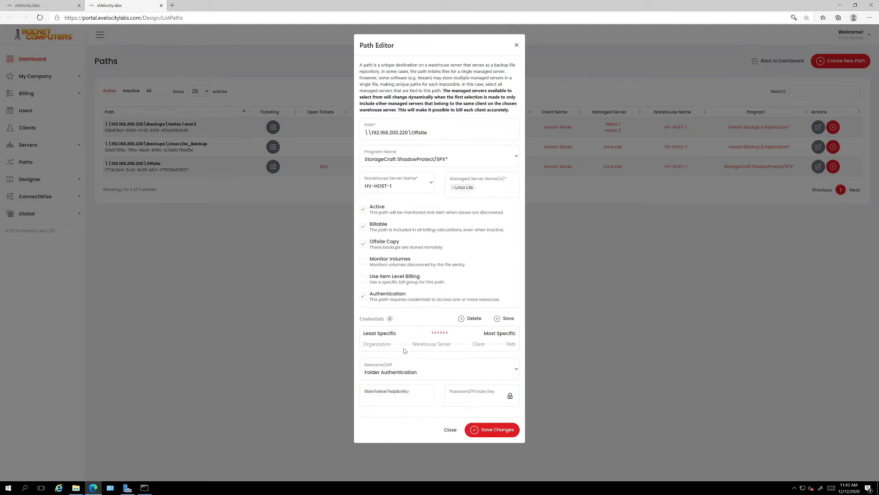
pyautogui.click(414, 373)
pyautogui.click(415, 399)
pyautogui.click(449, 430)
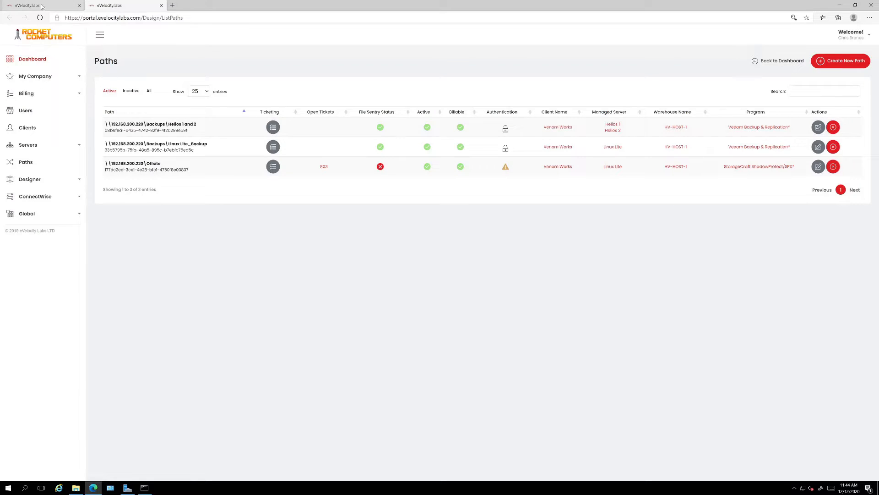
# Step: Open the dashboard's access warnings in a new browser tab and examine the affected path's authentication status
pyautogui.click(41, 6)
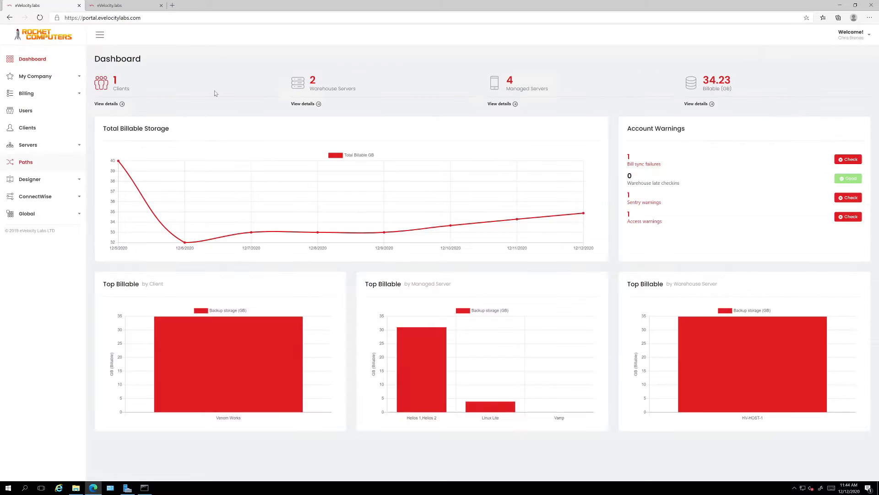
pyautogui.rightClick(847, 219)
pyautogui.click(861, 225)
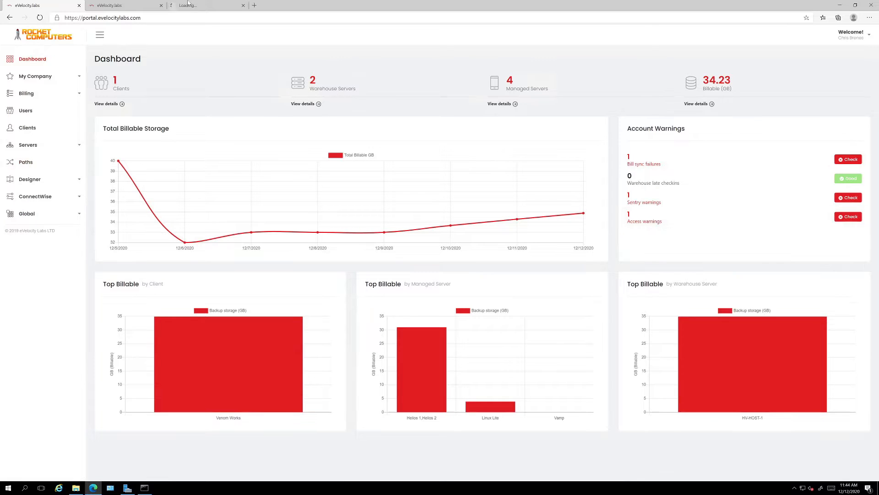
pyautogui.click(202, 5)
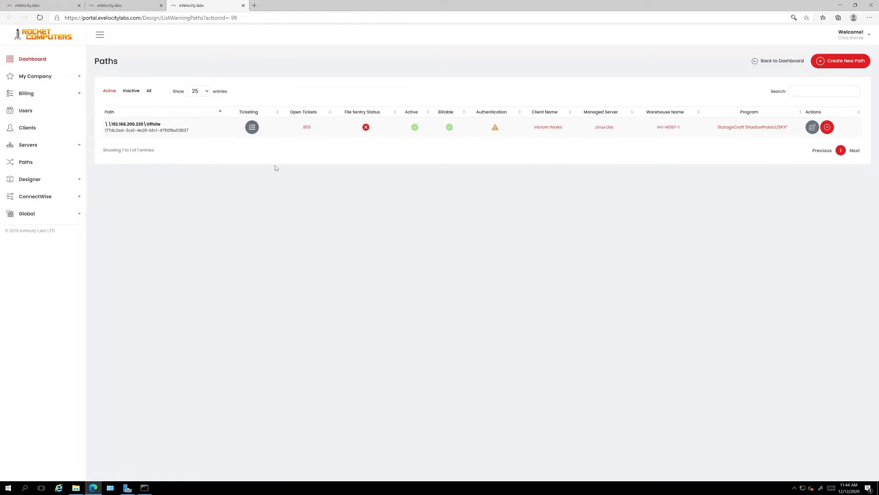
pyautogui.moveTo(496, 130)
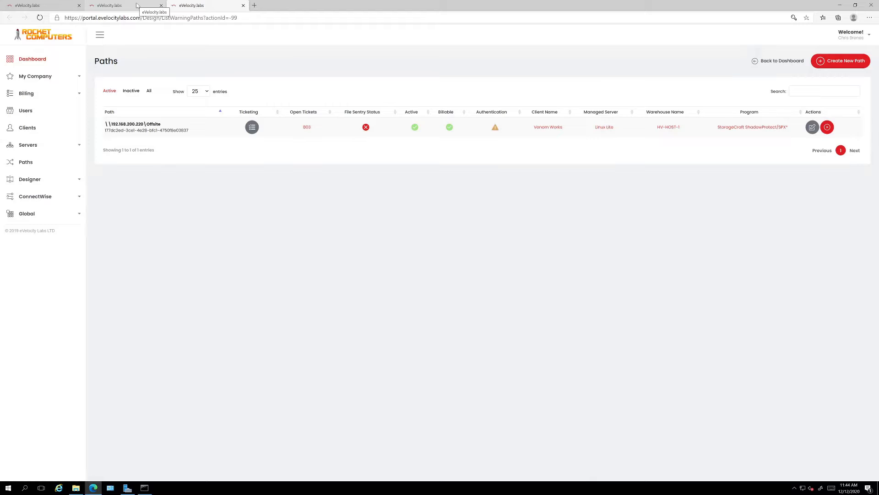
# Step: Open Global Settings in a new tab and compare its organization-level Folder Authentication credentials with the path that has an access warning
pyautogui.click(136, 5)
pyautogui.click(44, 5)
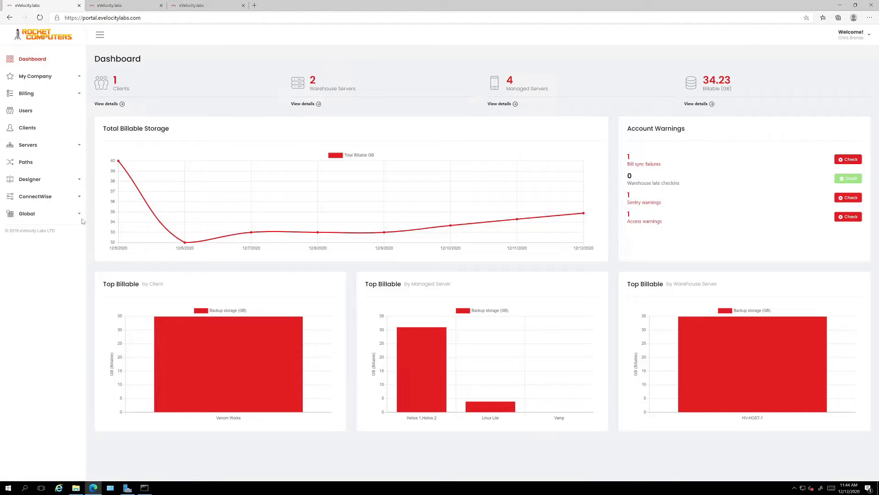
pyautogui.click(52, 214)
pyautogui.rightClick(34, 232)
pyautogui.click(80, 239)
pyautogui.click(274, 6)
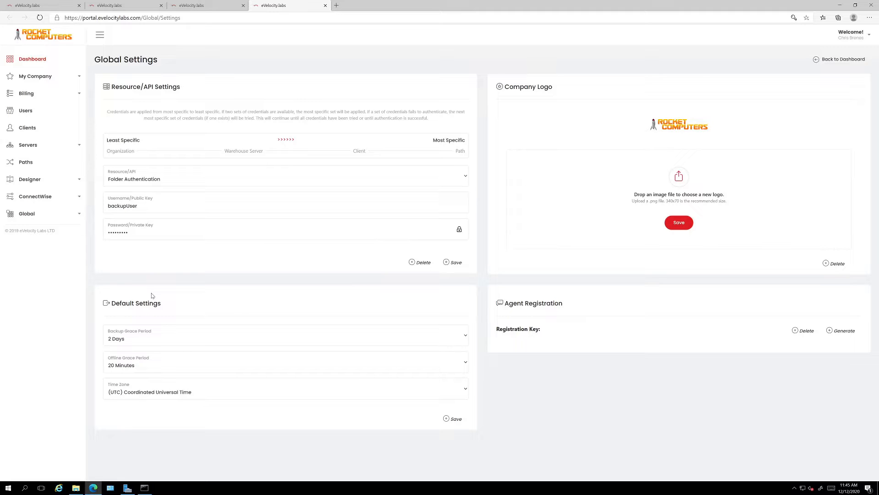
pyautogui.click(190, 5)
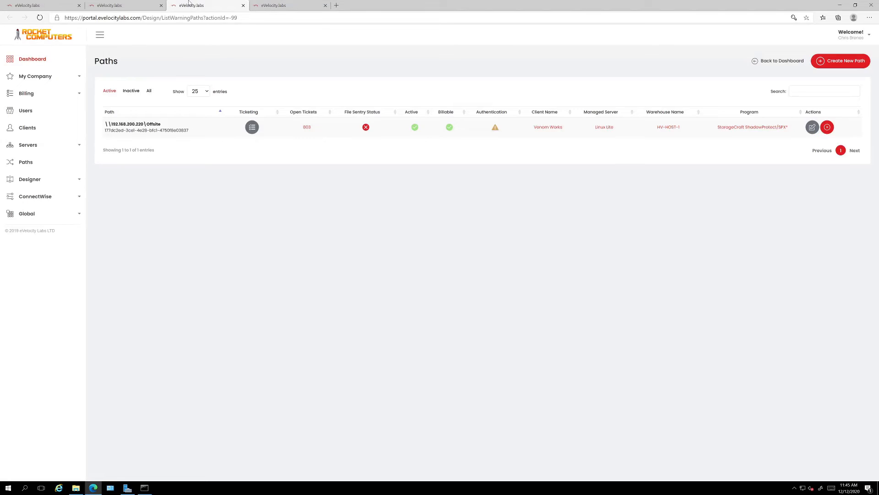
pyautogui.click(275, 5)
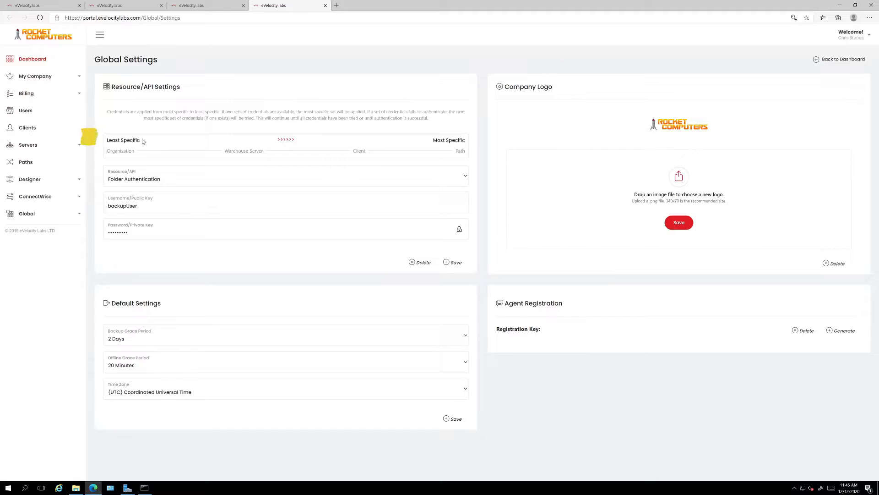
pyautogui.moveTo(107, 140); pyautogui.dragTo(140, 140)
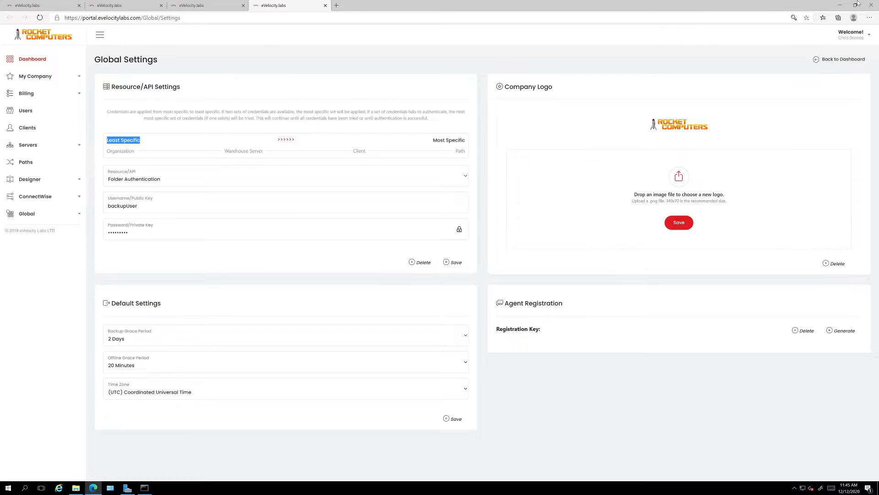
# Step: Switch to the command prompt, run collector at full-screen size, and highlight the output about authenticating to the Offsite folder
pyautogui.click(839, 5)
pyautogui.click(191, 106)
pyautogui.write('collector')
pyautogui.press('Return')
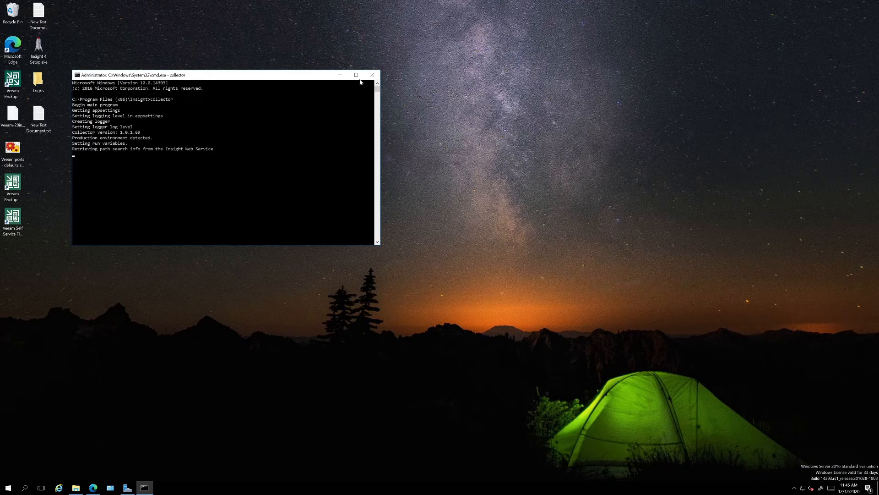
pyautogui.click(357, 75)
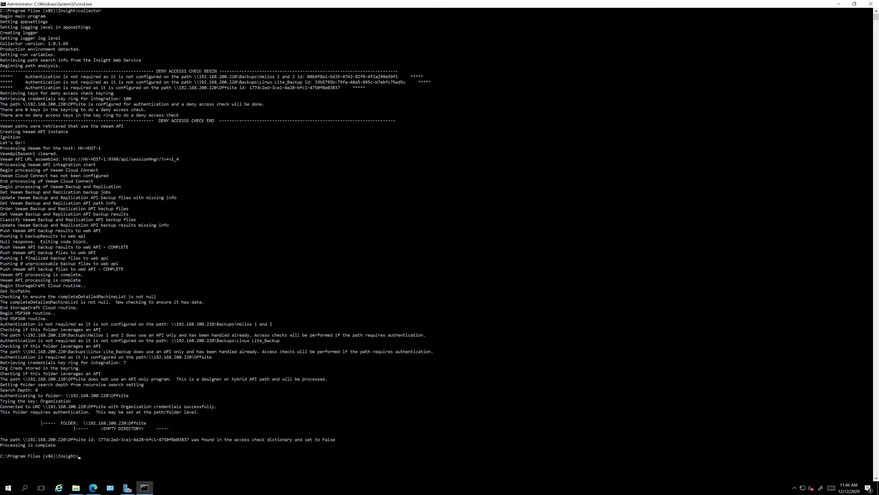
pyautogui.click(1, 397)
pyautogui.moveTo(1, 397); pyautogui.dragTo(367, 430)
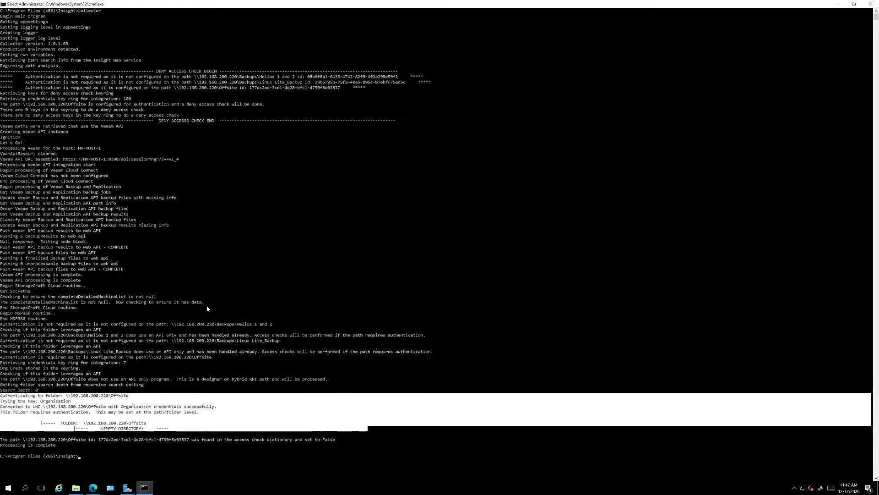
# Step: Switch back to Edge and delete the organization-level Folder Authentication credentials in Global Settings
pyautogui.click(839, 4)
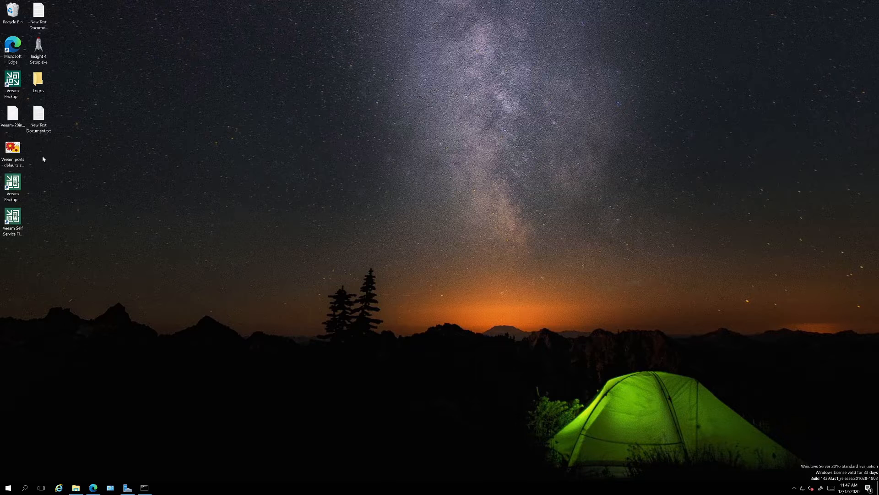
pyautogui.click(93, 487)
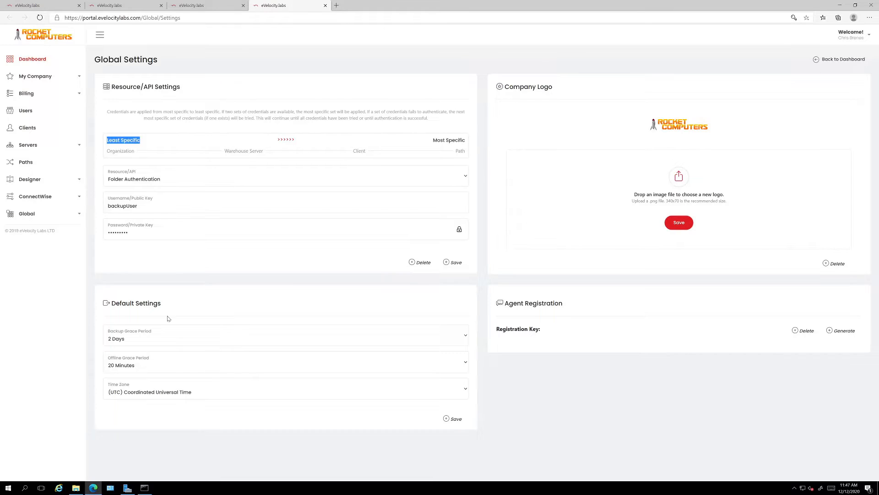
pyautogui.click(427, 264)
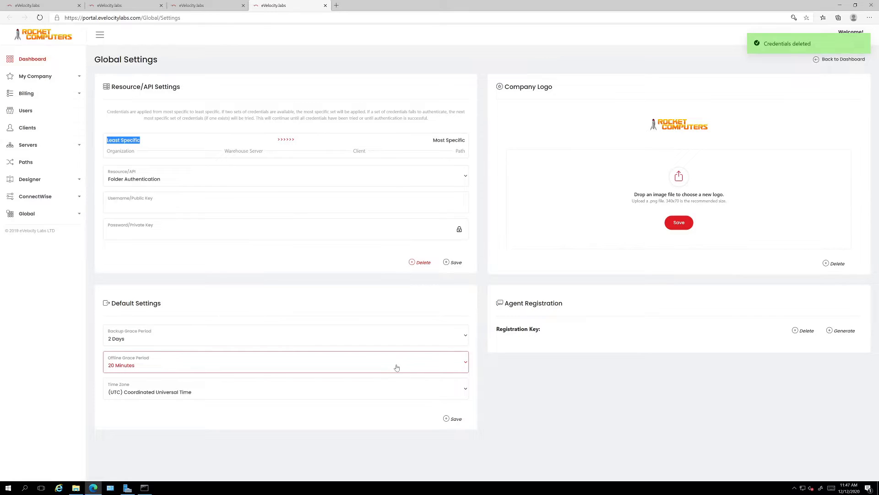
# Step: Return to the command prompt, clear the previous output with cls, and run collector without the organization credentials
pyautogui.click(840, 5)
pyautogui.click(144, 487)
pyautogui.click(231, 242)
pyautogui.press('Escape')
pyautogui.write('cls')
pyautogui.press('Return')
pyautogui.write('collector')
pyautogui.press('Return')
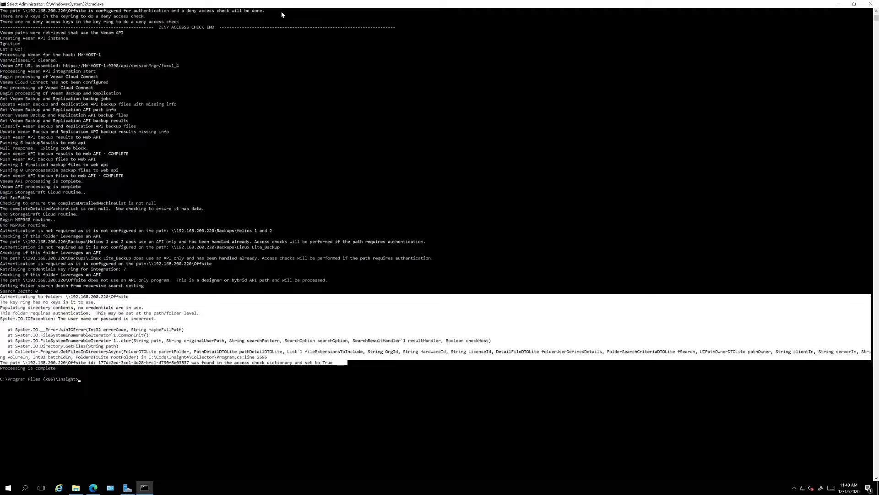
# Step: Restore the command prompt to a smaller window, clear its output with cls, and put it away
pyautogui.moveTo(301, 60); pyautogui.dragTo(301, 60)
pyautogui.click(315, 148)
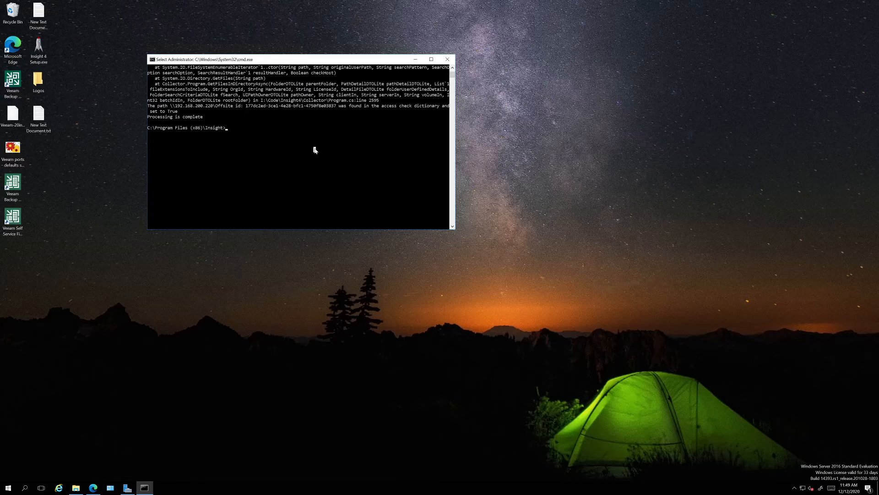
pyautogui.press('Escape')
pyautogui.write('cls')
pyautogui.press('Return')
pyautogui.write('exit')
pyautogui.press('Return')
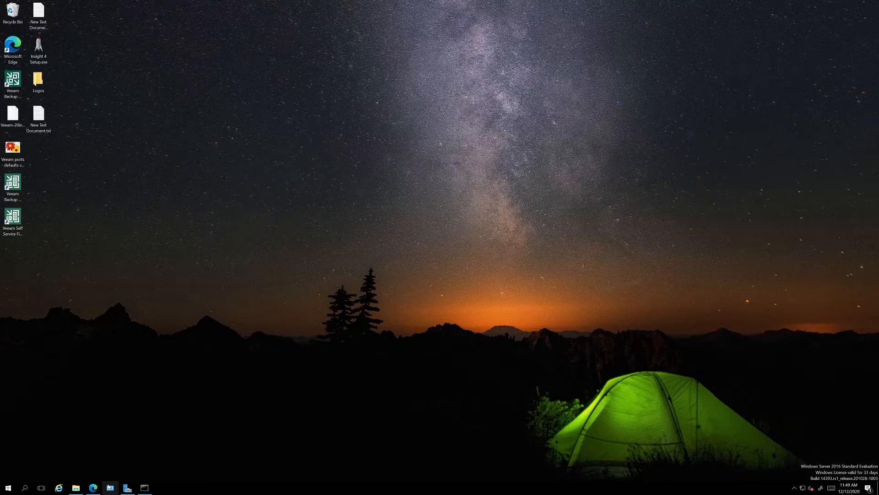
# Step: Switch to Edge and open the Warehouse Servers list in a new browser tab
pyautogui.click(93, 487)
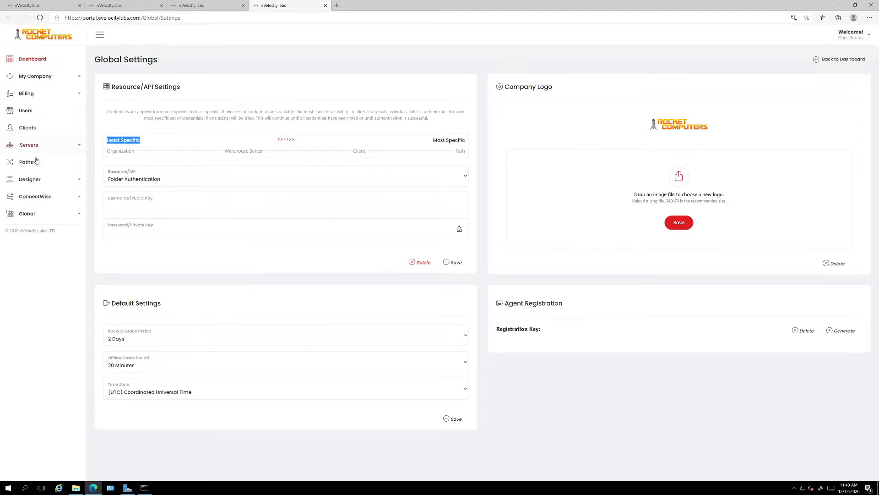
pyautogui.click(63, 148)
pyautogui.rightClick(52, 167)
pyautogui.click(69, 172)
pyautogui.click(379, 10)
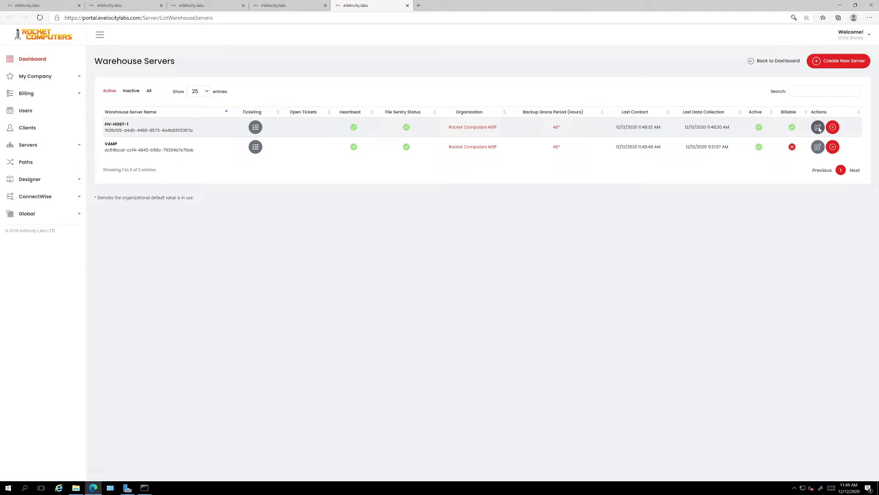
# Step: Give warehouse server HV-HOST-1 Folder Authentication credentials with username backupUser and the account password, and save the changes
pyautogui.click(818, 128)
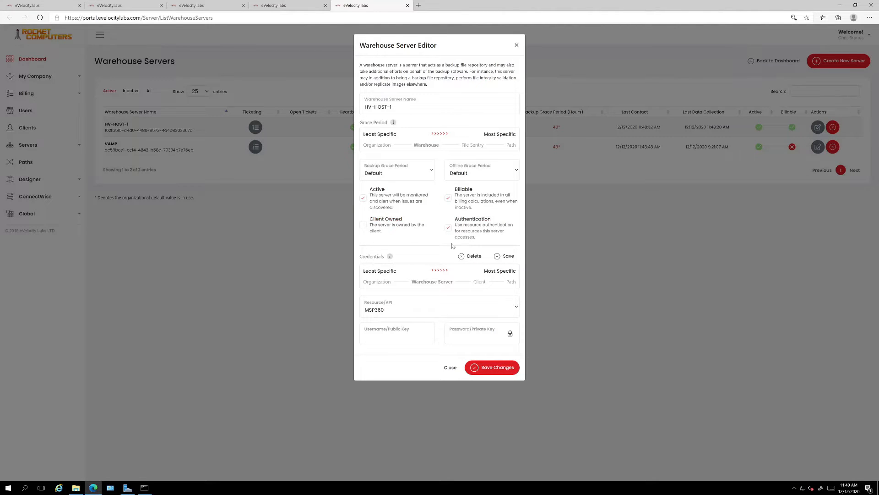
pyautogui.click(458, 310)
pyautogui.click(394, 320)
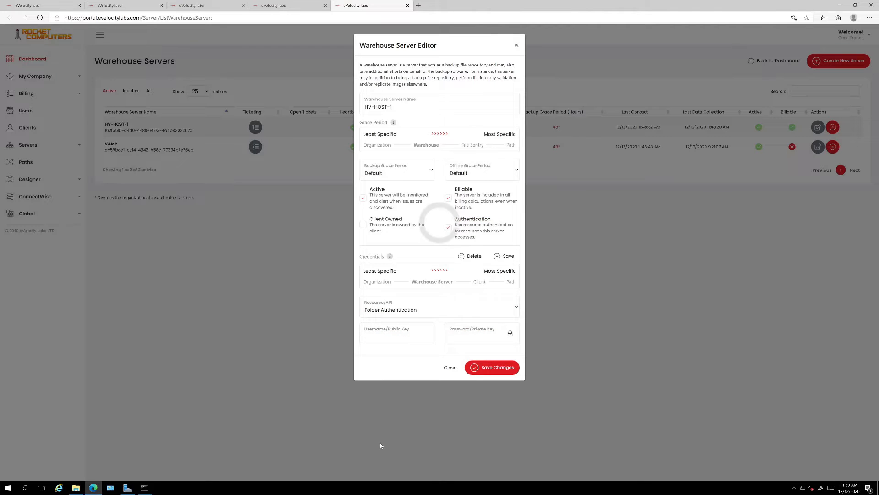
pyautogui.click(387, 342)
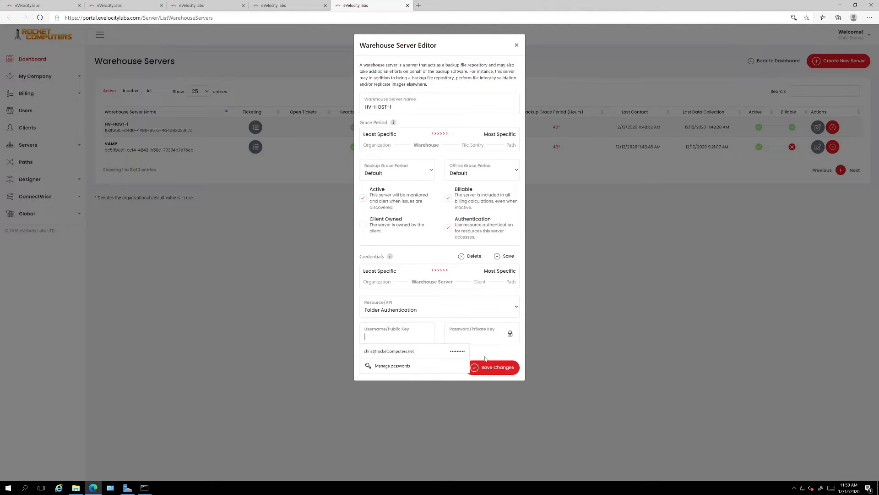
pyautogui.write('backupUser')
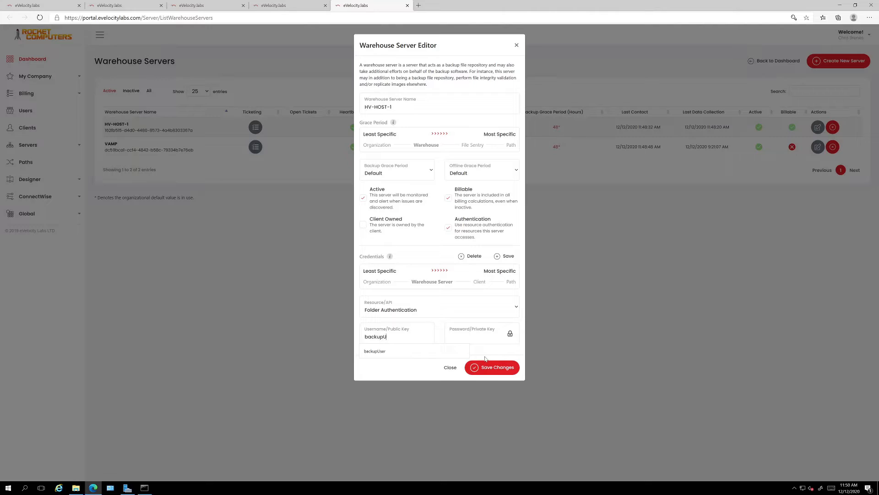
pyautogui.press('Tab')
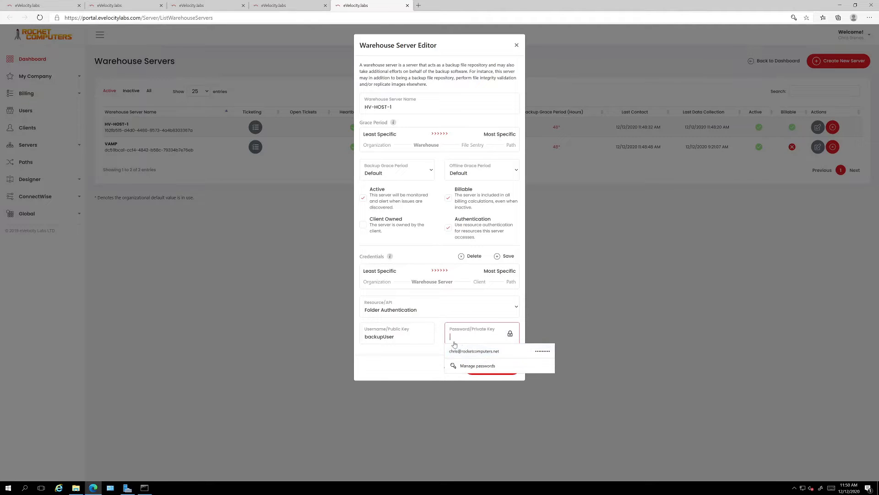
pyautogui.write('•••••••••')
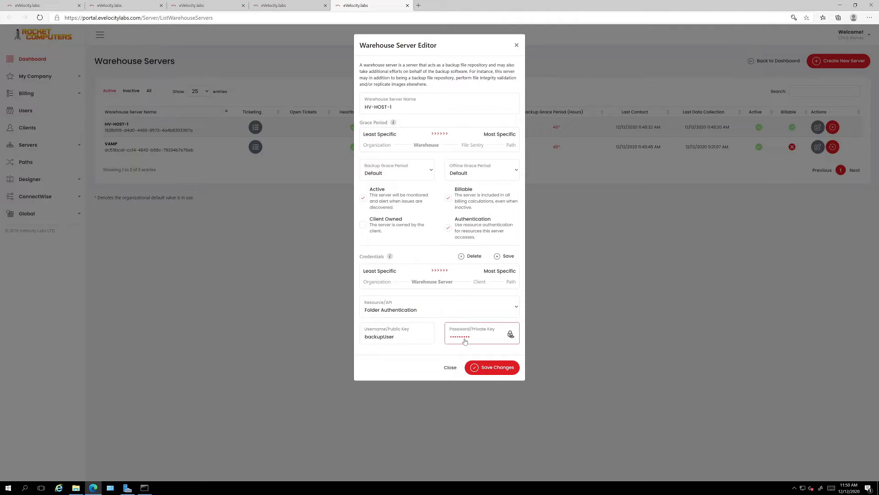
pyautogui.click(497, 367)
# Step: Bring the command prompt over the server list, erase the stray text at its prompt, and run collector with the warehouse-server credentials
pyautogui.hotkey('alt', 'Tab')
pyautogui.moveTo(328, 66); pyautogui.dragTo(513, 168)
pyautogui.write('co')
pyautogui.press('BackSpace')
pyautogui.press('BackSpace')
pyautogui.press('BackSpace')
pyautogui.press('BackSpace')
pyautogui.press('BackSpace')
pyautogui.press('BackSpace')
pyautogui.press('BackSpace')
pyautogui.press('BackSpace')
pyautogui.press('BackSpace')
pyautogui.press('BackSpace')
pyautogui.press('BackSpace')
pyautogui.press('BackSpace')
pyautogui.press('BackSpace')
pyautogui.press('BackSpace')
pyautogui.press('BackSpace')
pyautogui.press('BackSpace')
pyautogui.press('BackSpace')
pyautogui.press('BackSpace')
pyautogui.press('BackSpace')
pyautogui.press('BackSpace')
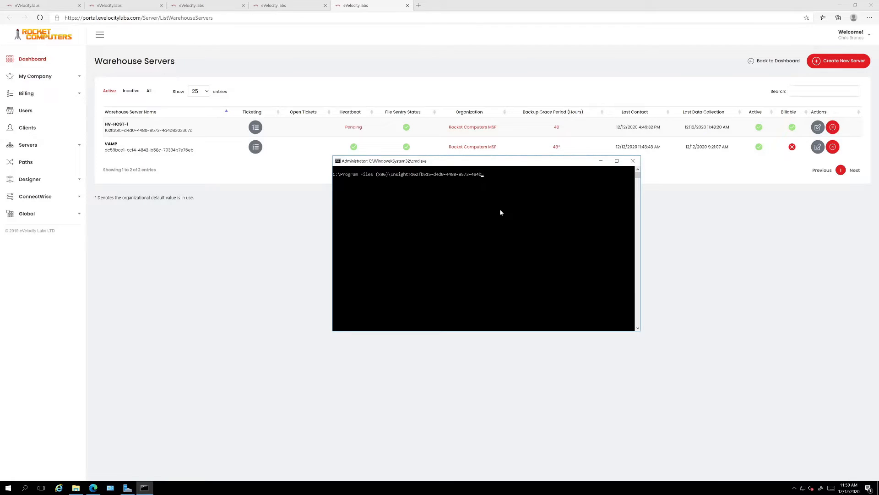
pyautogui.write('llector')
pyautogui.press('Return')
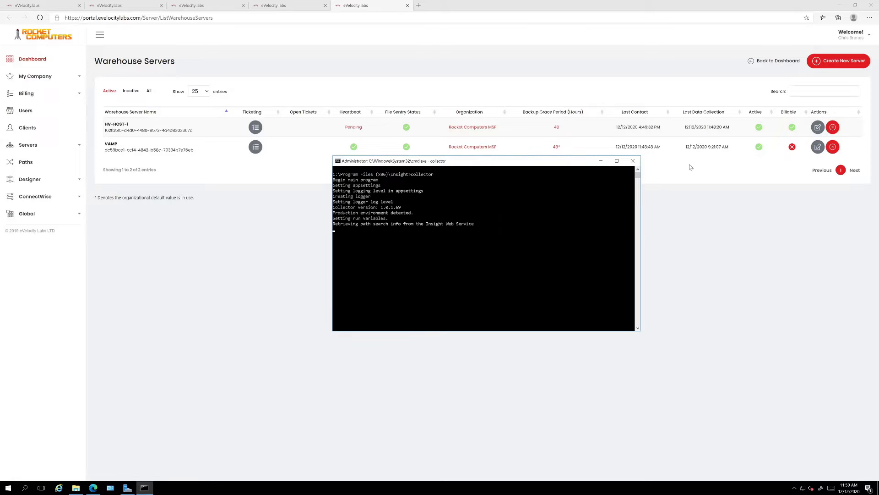
# Step: Maximize the command prompt and highlight the collector output covering authentication to \\192.168.200.220\Offsite, down to its folder listing
pyautogui.click(617, 161)
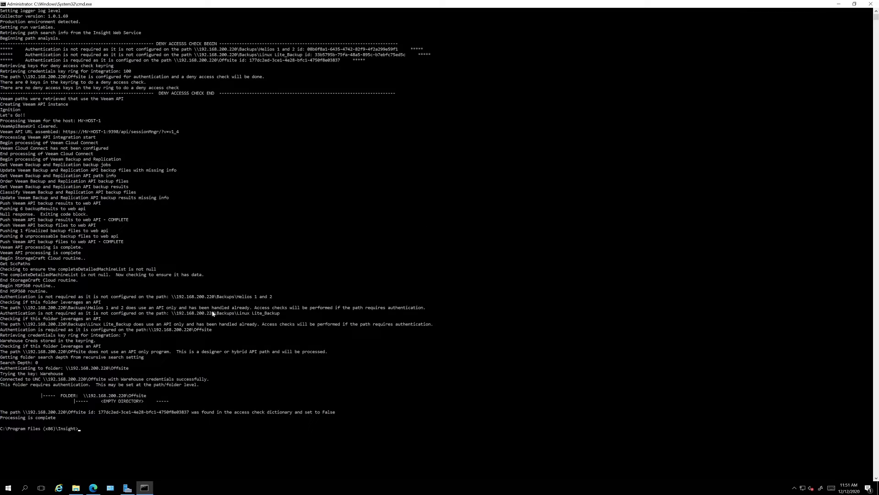
pyautogui.moveTo(2, 330); pyautogui.dragTo(162, 344)
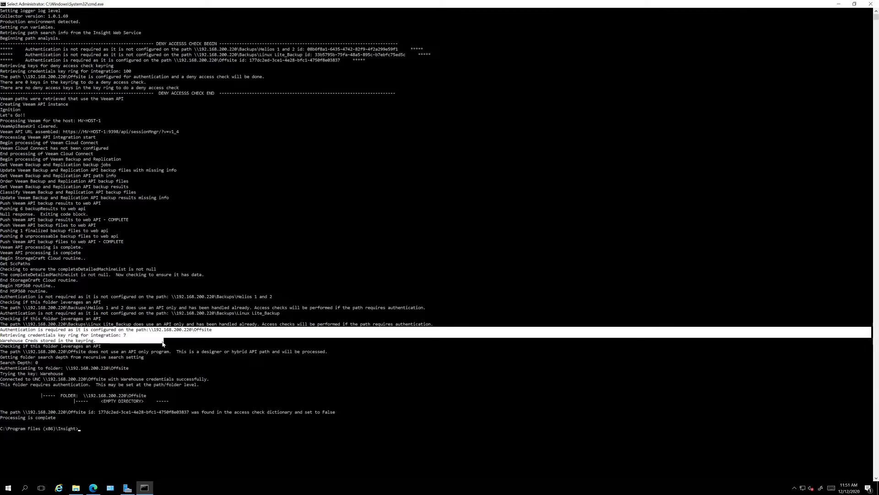
pyautogui.moveTo(163, 344); pyautogui.dragTo(167, 347)
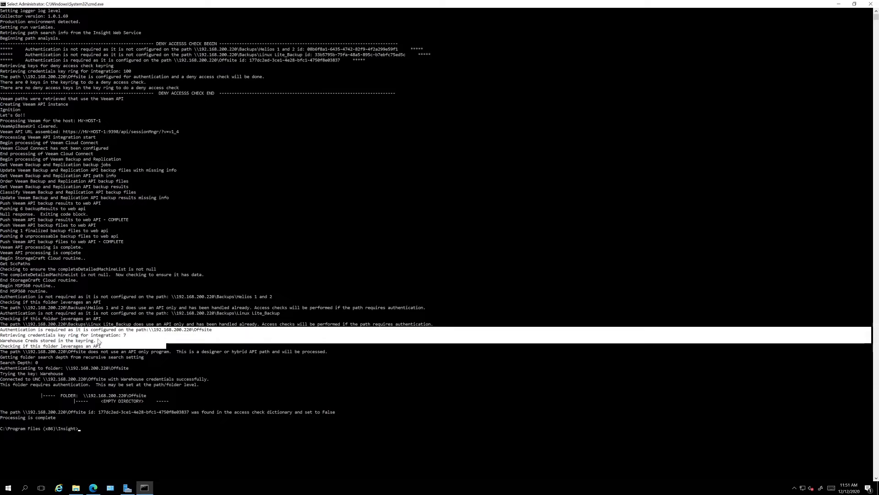
pyautogui.click(2, 329)
pyautogui.moveTo(2, 329); pyautogui.dragTo(222, 407)
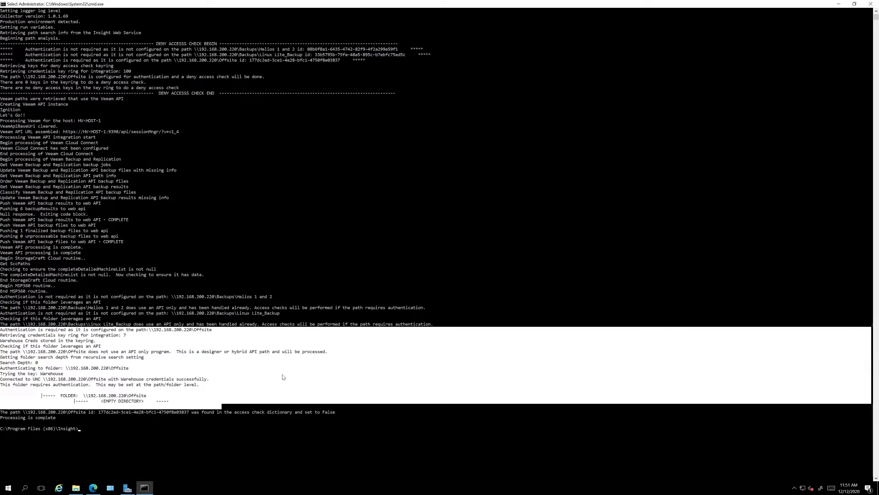
# Step: Release the text selection and clear the command prompt's output with cls
pyautogui.click(290, 226)
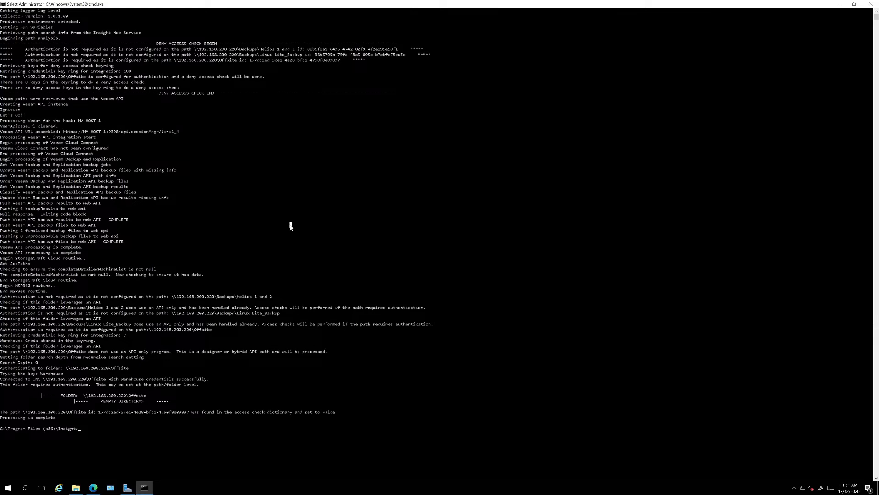
pyautogui.press('Escape')
pyautogui.write('cls')
pyautogui.press('Return')
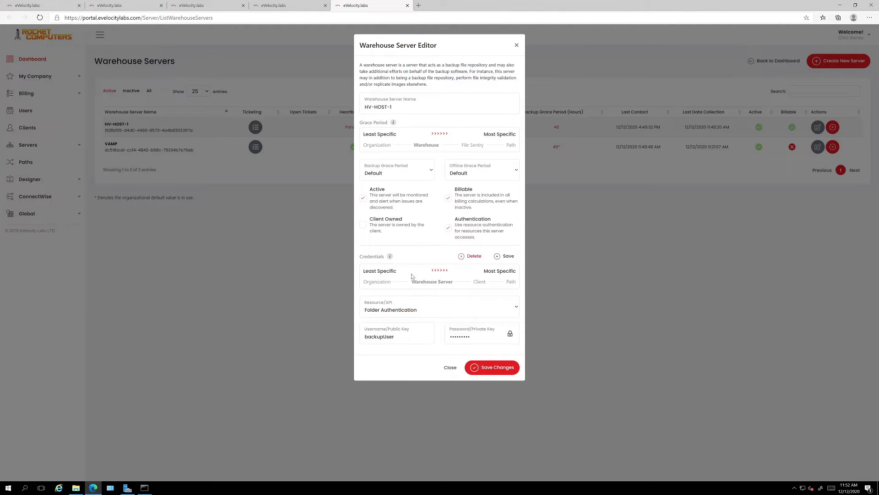
# Step: Delete HV-HOST-1's Folder Authentication credentials, view the Folder Authentication - Access Denied Check entry, and close the server editor
pyautogui.click(470, 257)
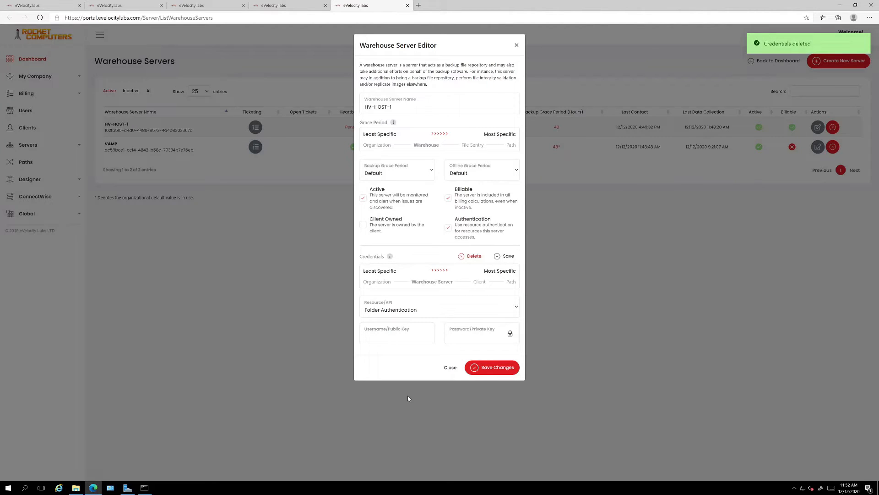
pyautogui.click(398, 313)
pyautogui.click(400, 335)
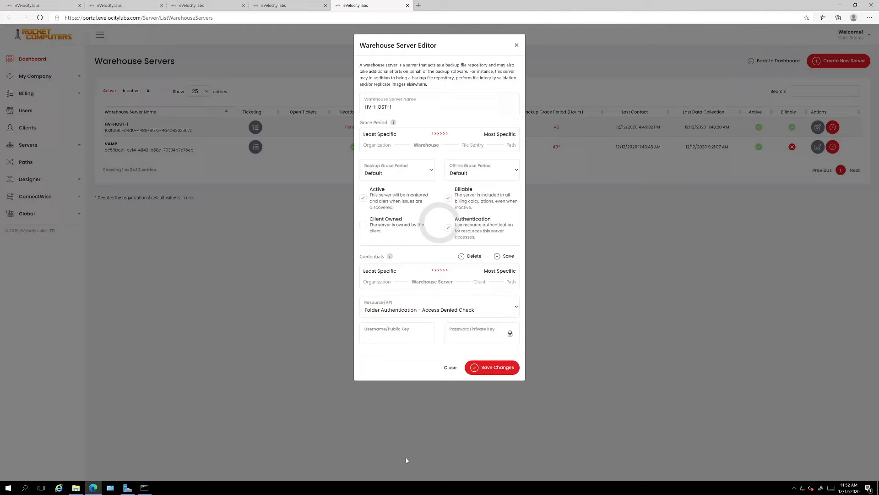
pyautogui.click(450, 368)
# Step: Open the Clients list in a new browser tab and switch to it
pyautogui.rightClick(37, 127)
pyautogui.click(60, 132)
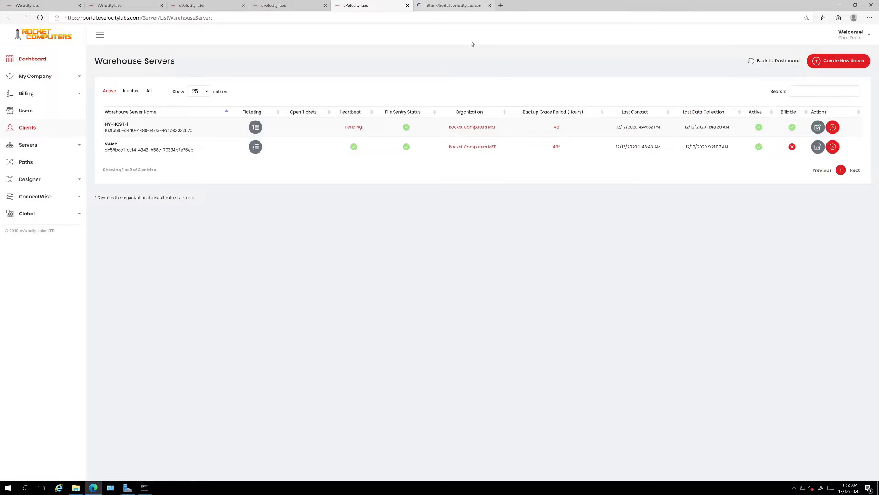
pyautogui.click(460, 7)
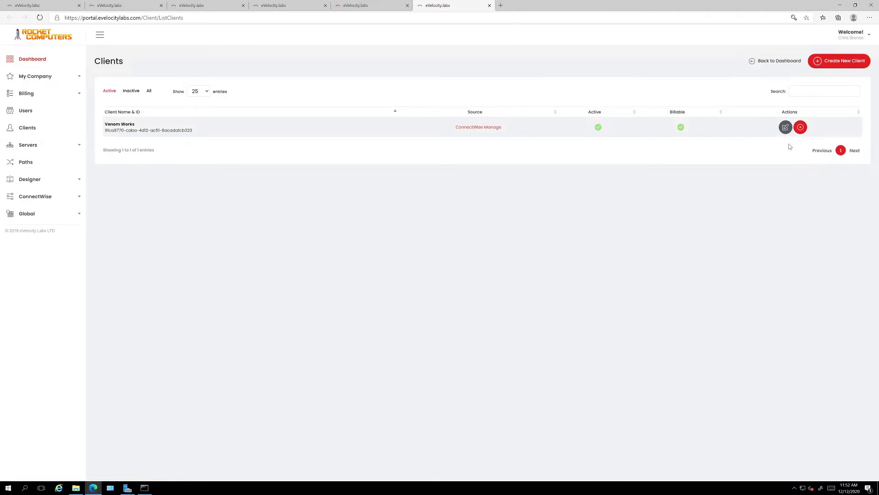
# Step: Give client Venom Works Folder Authentication credentials with username backupUser and the account password, and save the credentials
pyautogui.click(785, 128)
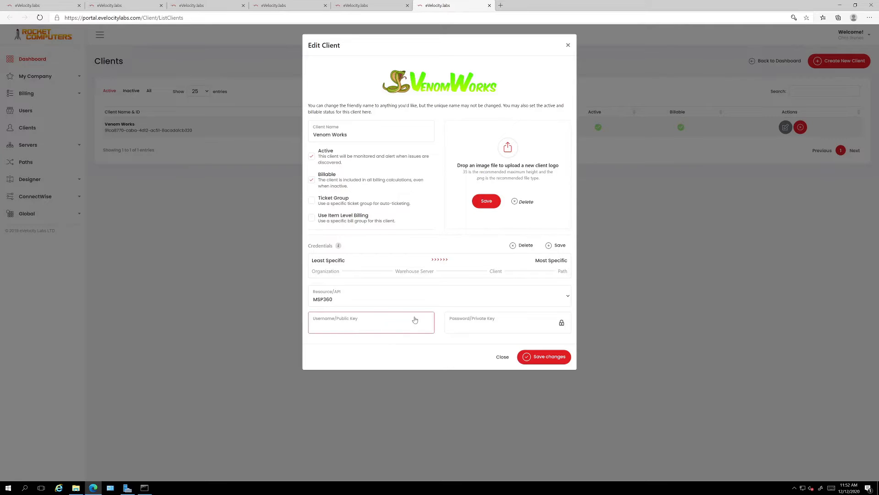
pyautogui.click(427, 302)
pyautogui.click(376, 315)
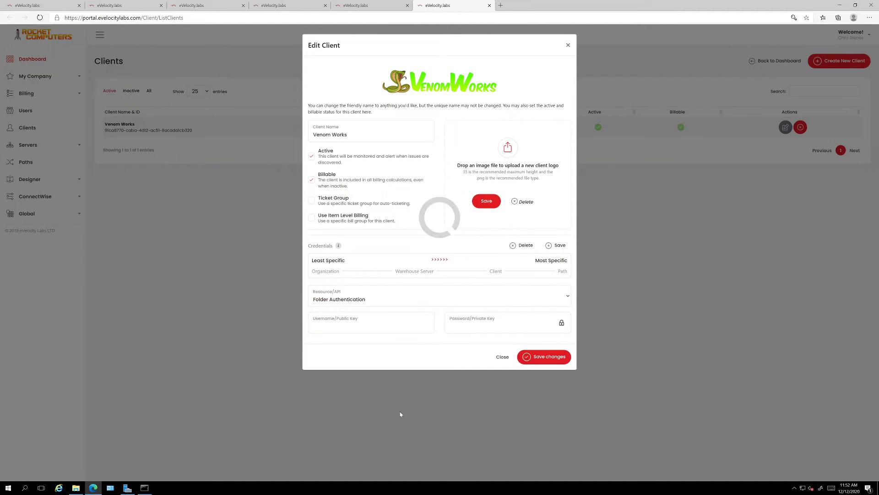
pyautogui.click(369, 325)
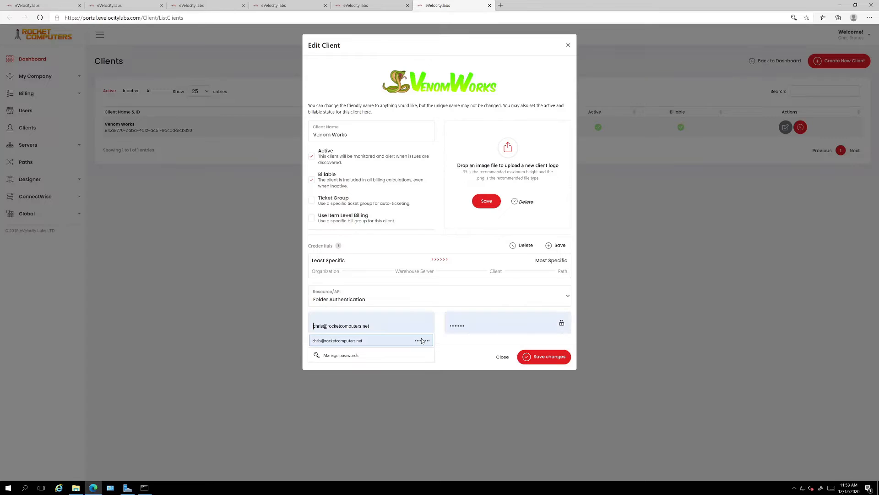
pyautogui.write('backupUser')
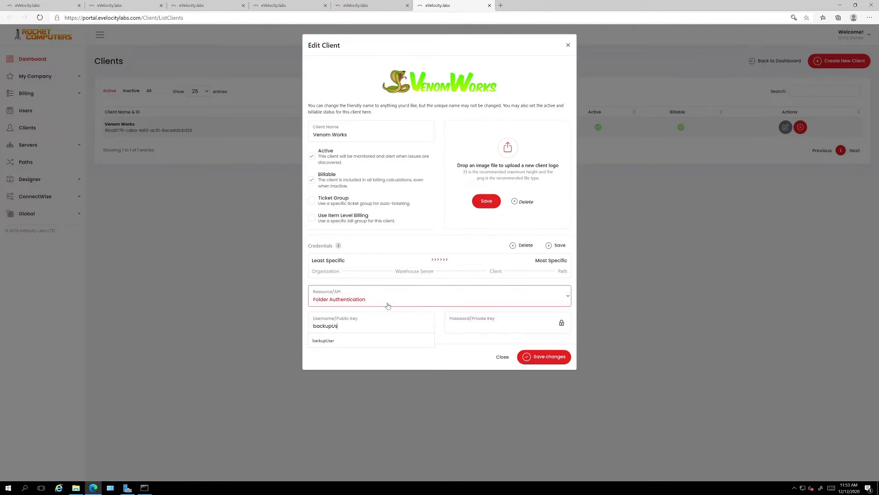
pyautogui.press('Tab')
pyautogui.write('••••••')
pyautogui.click(548, 246)
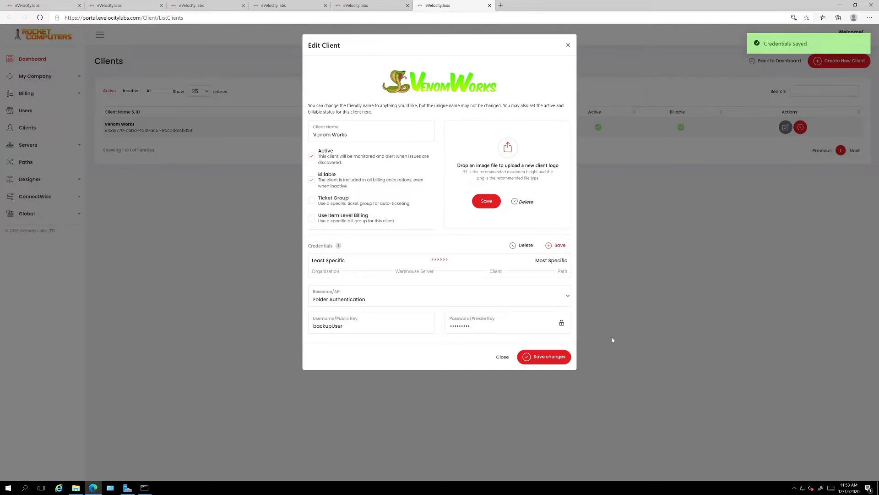
# Step: Switch to the command prompt, run collector with the client credentials, and highlight its output about authenticating to the Offsite folder
pyautogui.click(144, 487)
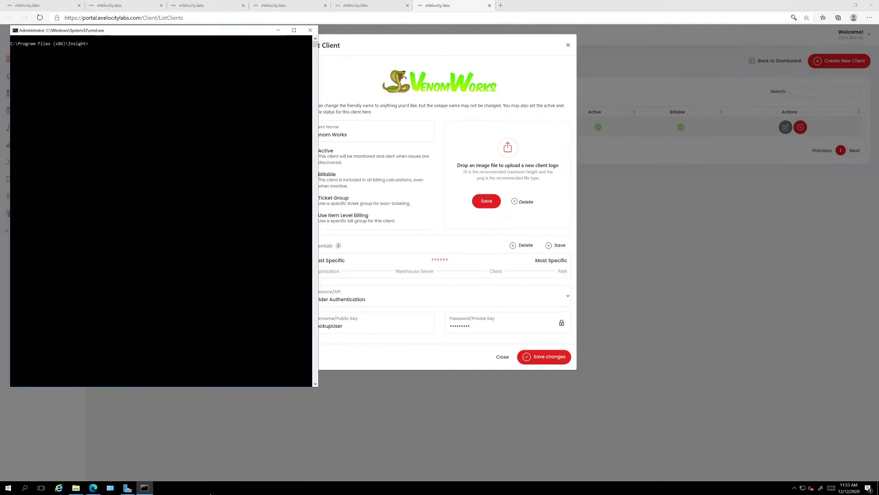
pyautogui.click(112, 61)
pyautogui.write('collector')
pyautogui.press('Return')
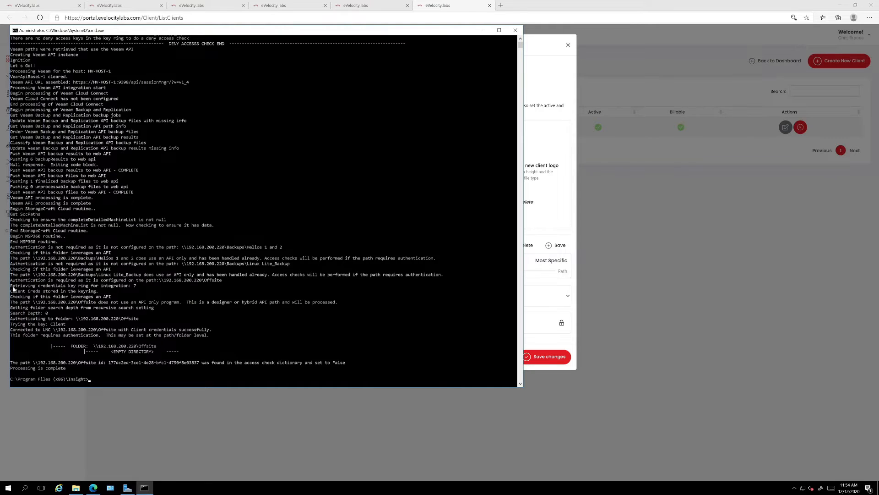
pyautogui.moveTo(13, 283); pyautogui.dragTo(229, 291)
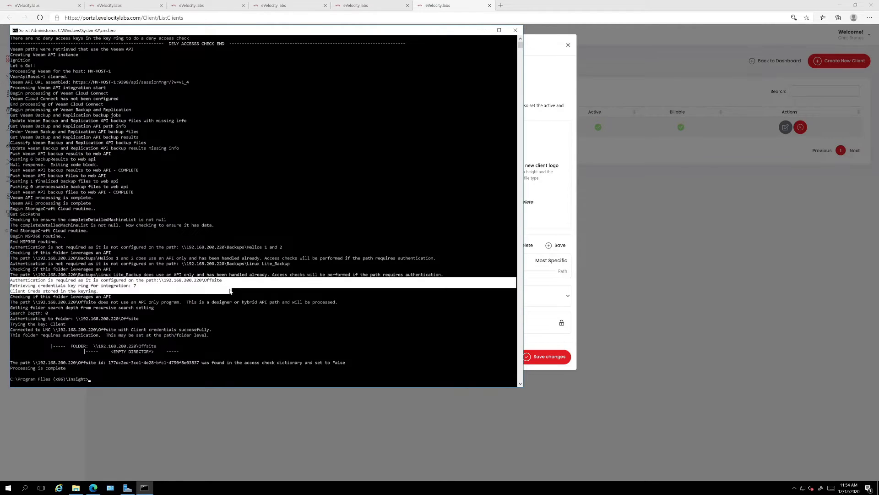
pyautogui.moveTo(230, 291); pyautogui.dragTo(68, 326)
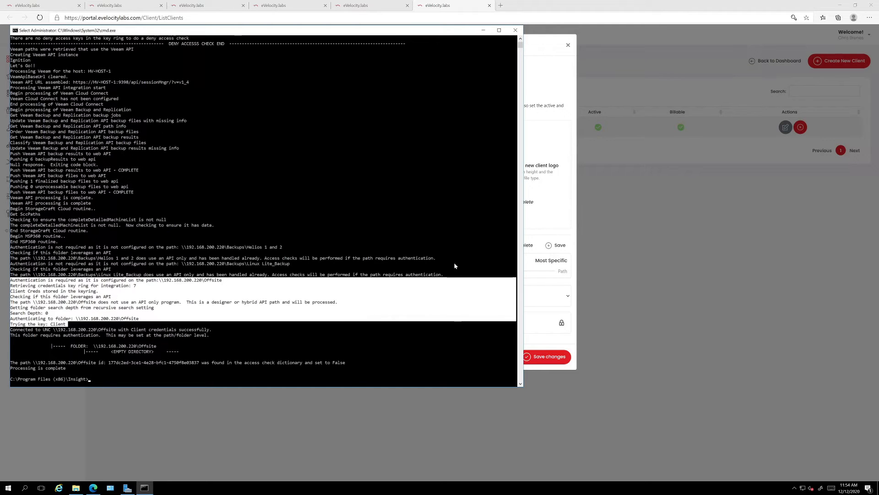
# Step: Clear the client-level collector output with cls and minimize the command prompt
pyautogui.click(442, 177)
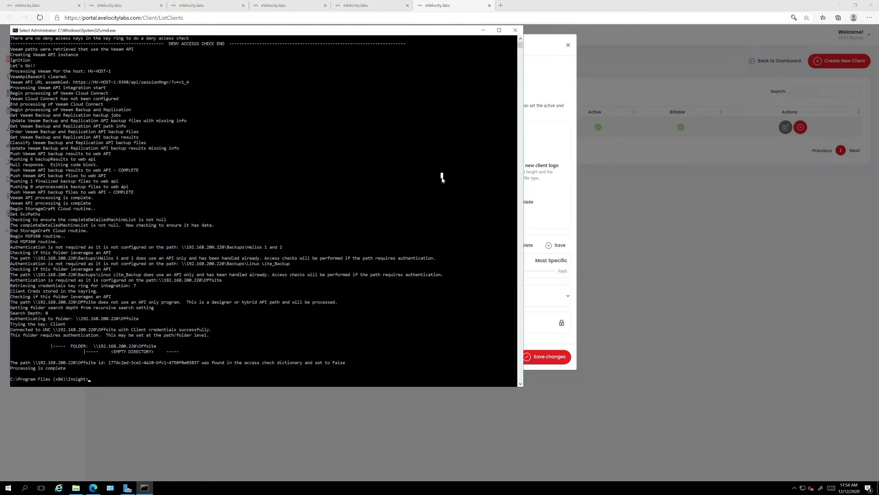
pyautogui.press('Escape')
pyautogui.write('cls')
pyautogui.press('Return')
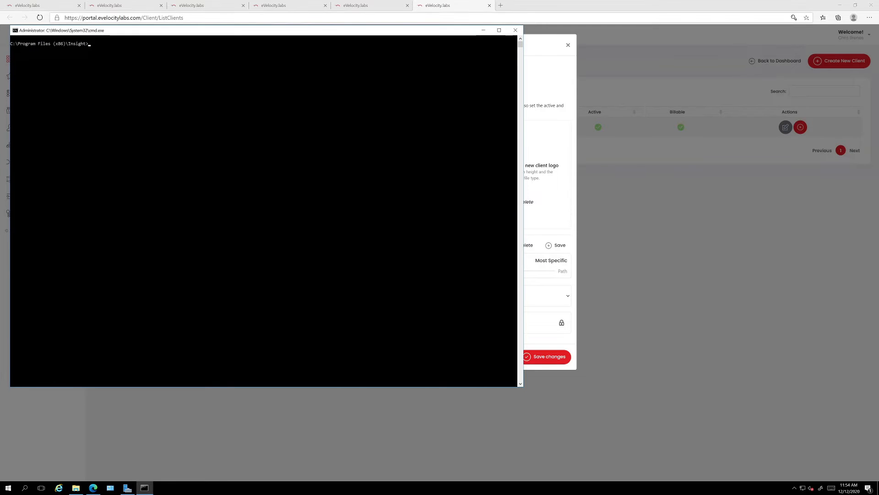
pyautogui.click(484, 30)
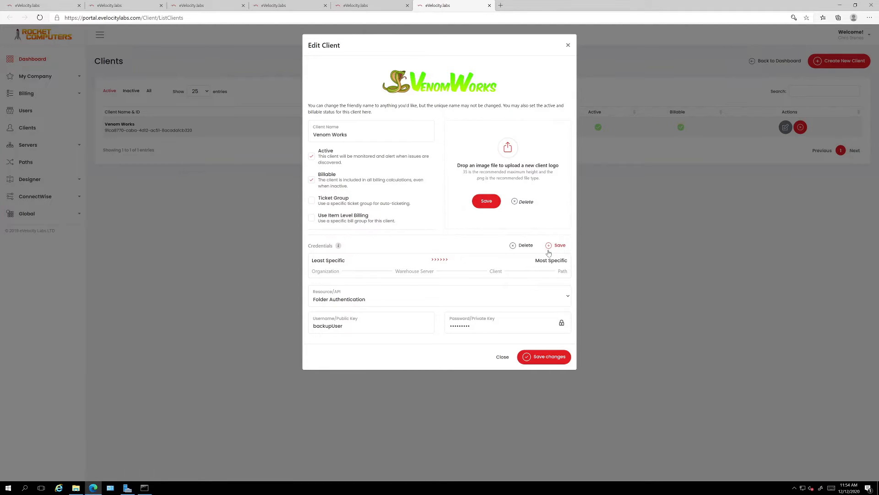
# Step: Delete Venom Works' Folder Authentication credentials, close the client editor, and switch to the browser tab with the Paths list
pyautogui.click(526, 248)
pyautogui.click(502, 357)
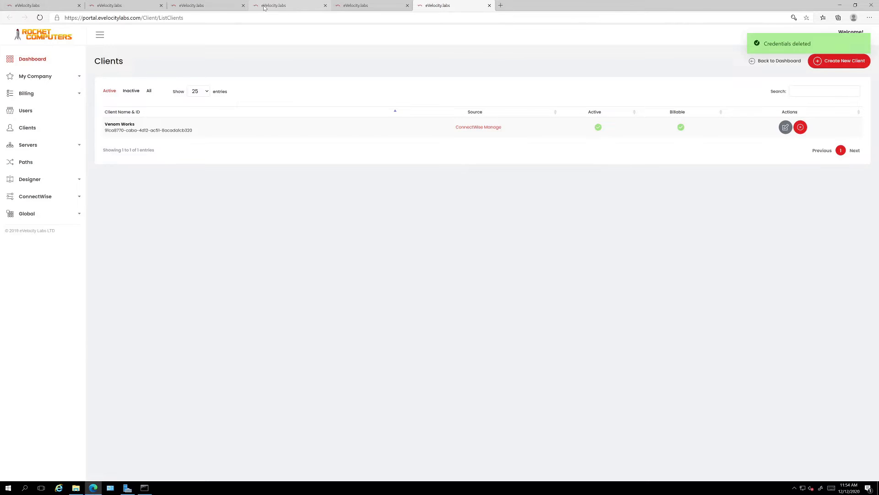
pyautogui.click(265, 6)
pyautogui.click(196, 6)
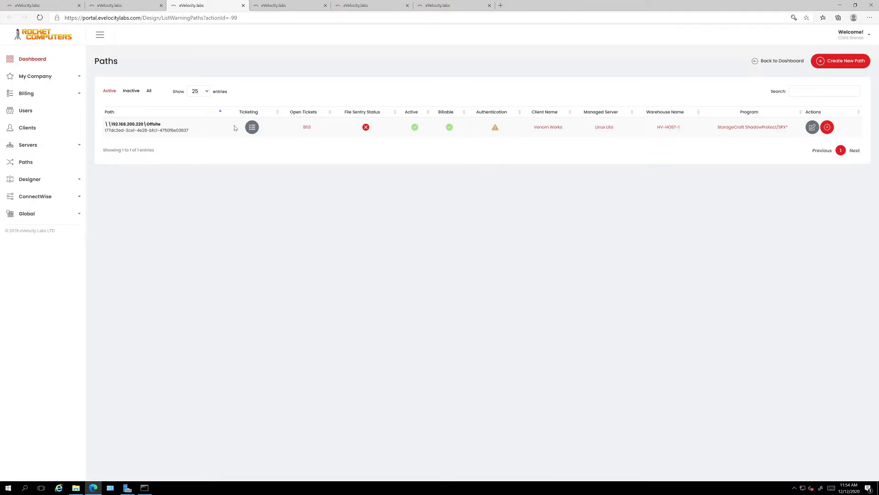
# Step: Give the path \\192.168.200.220\Offsite Folder Authentication credentials with username backupUser and the account password, and save the credentials
pyautogui.click(812, 127)
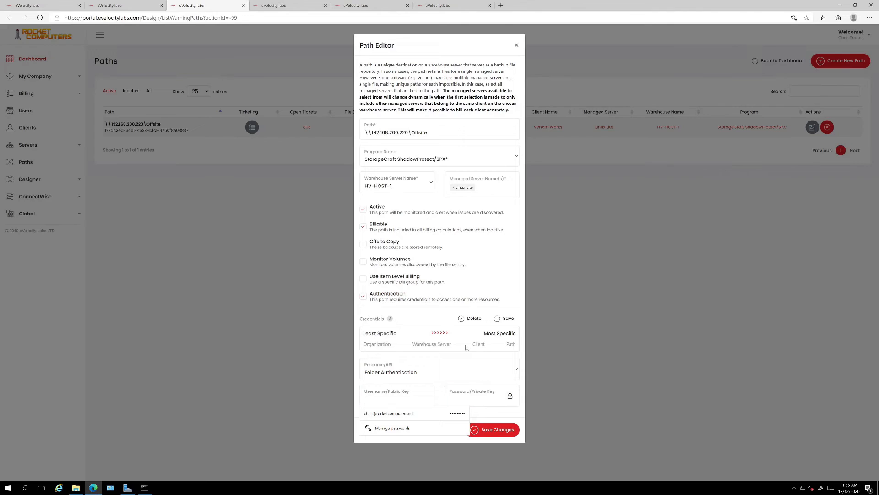
pyautogui.write('backupUser')
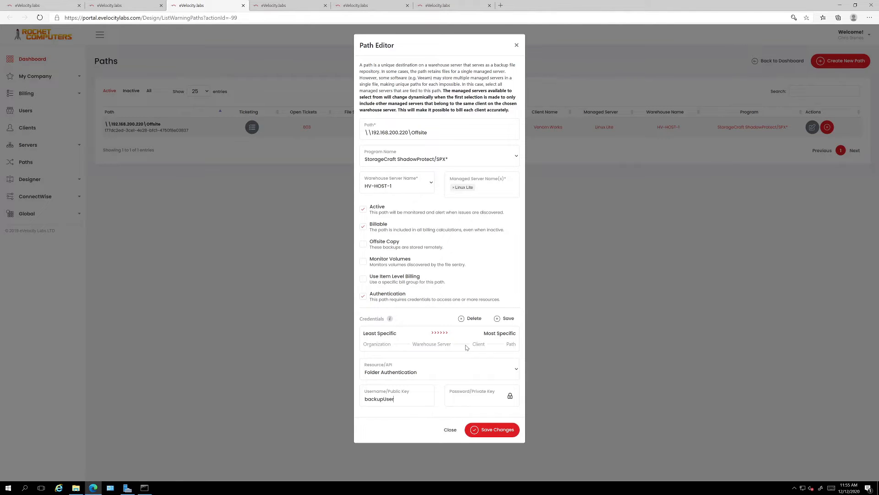
pyautogui.press('Tab')
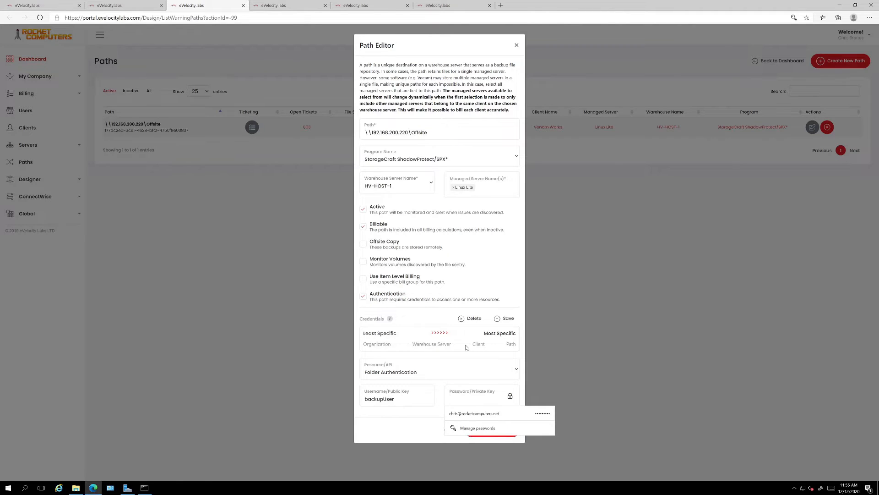
pyautogui.write('***')
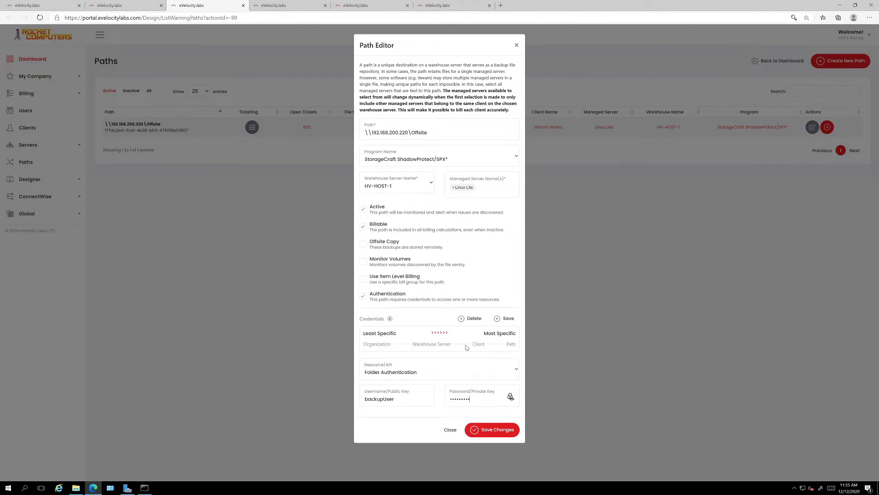
pyautogui.click(505, 319)
# Step: Switch to the command prompt, run collector with the path credentials, and highlight the key ring and Offsite authentication lines
pyautogui.click(150, 491)
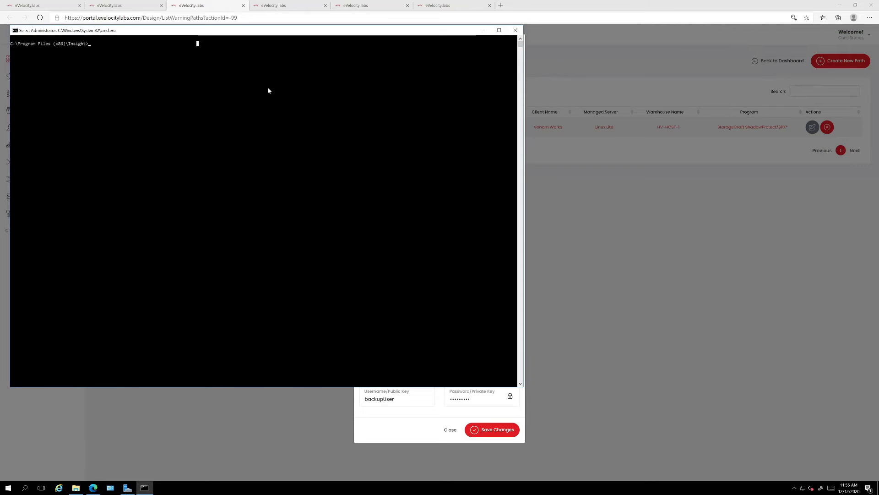
pyautogui.write('collector')
pyautogui.press('Return')
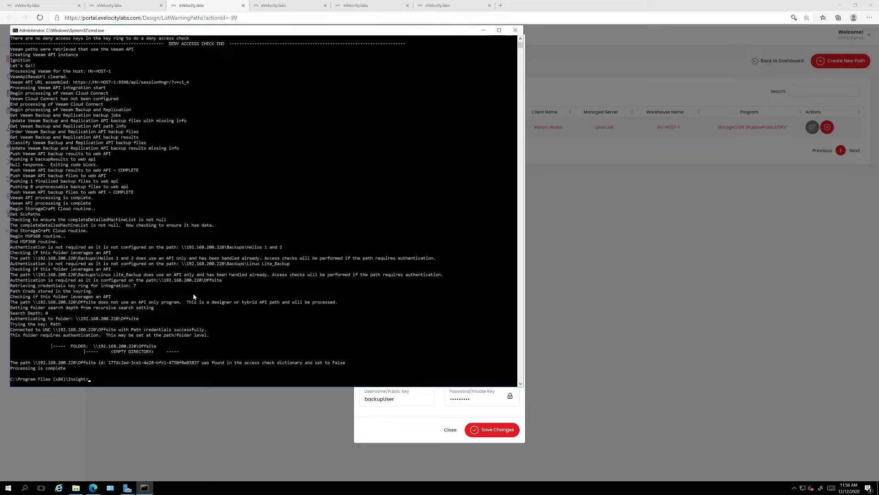
pyautogui.moveTo(12, 287); pyautogui.dragTo(235, 324)
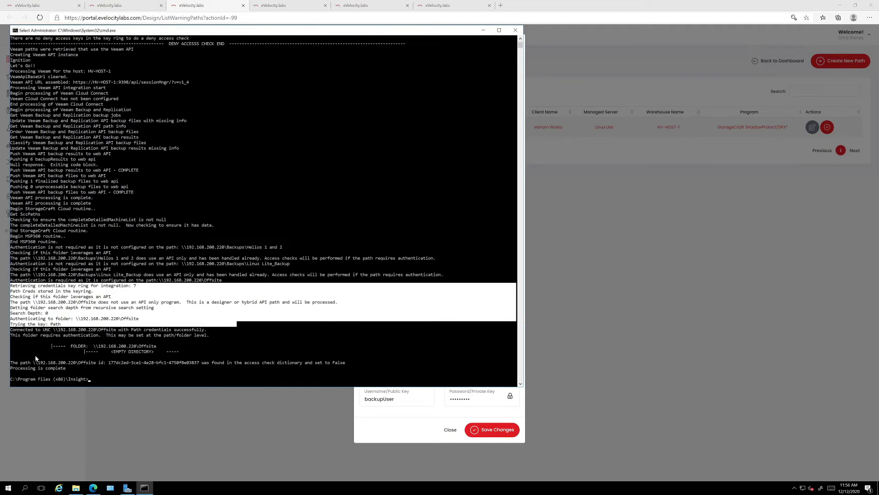
# Step: Clear the path-level collector output with cls and minimize the command prompt
pyautogui.click(274, 186)
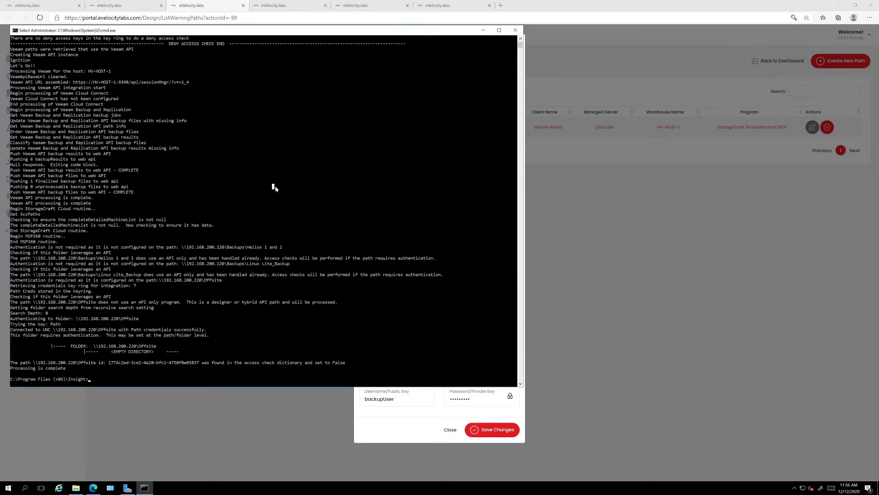
pyautogui.write('cls')
pyautogui.press('Return')
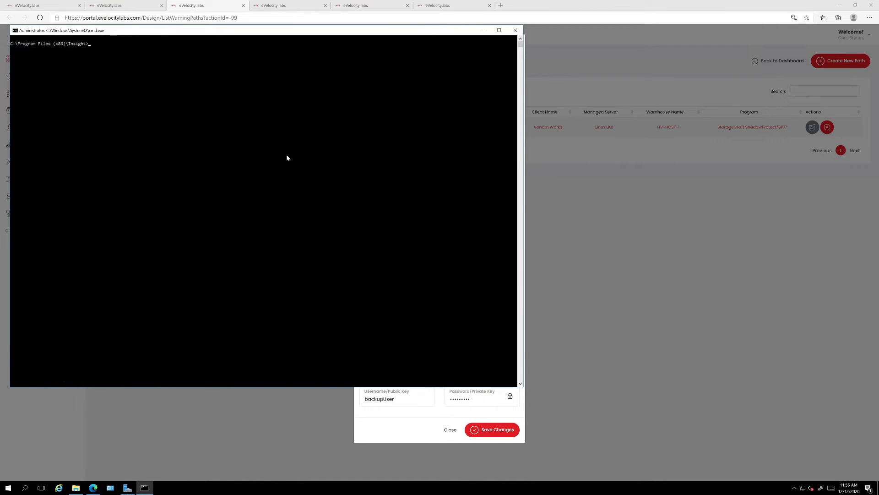
pyautogui.click(483, 30)
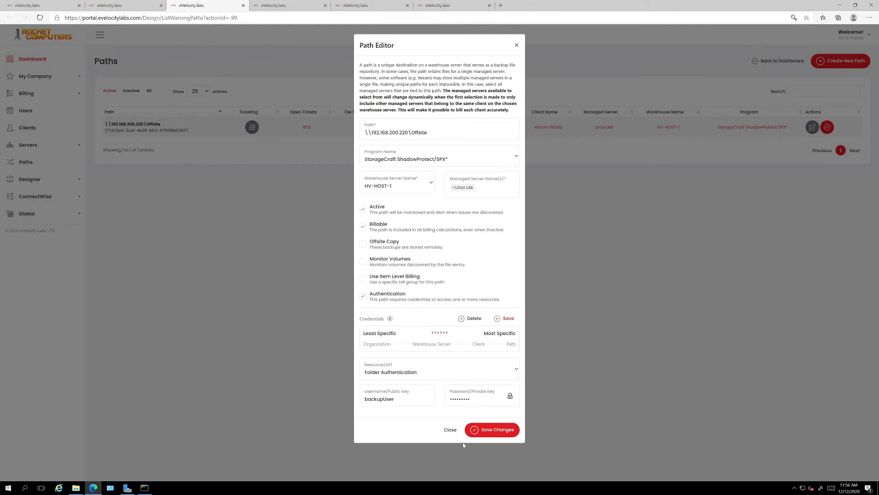
# Step: Close the Path Editor and switch back to the browser tab with the Clients list
pyautogui.click(451, 430)
pyautogui.click(437, 6)
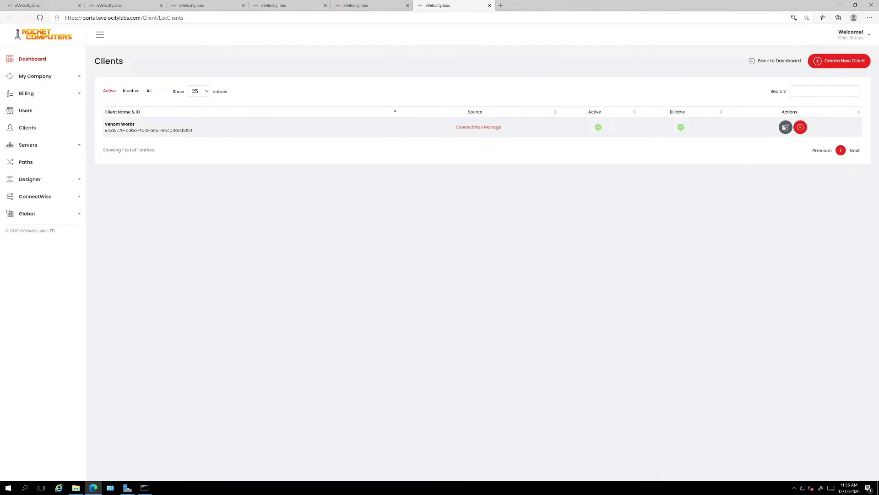
# Step: Give the Venom Works client Folder Authentication credentials with username backupUser and the account password, and save the changes
pyautogui.click(785, 127)
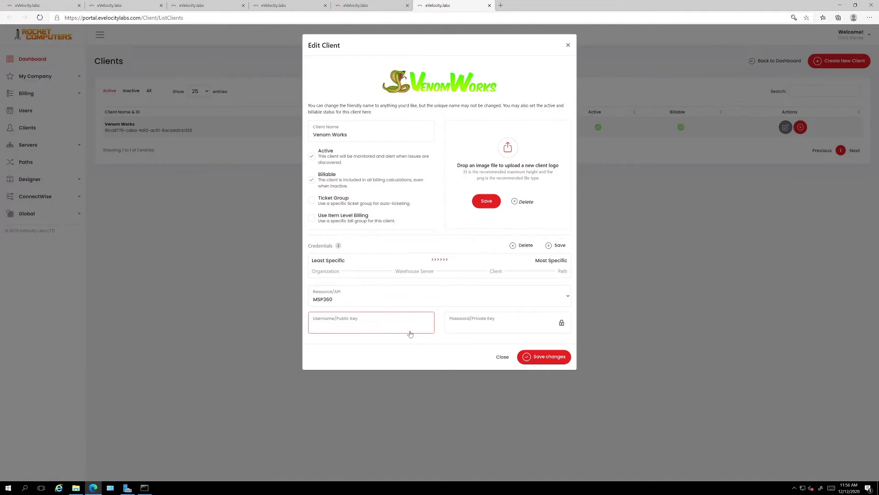
pyautogui.click(396, 300)
pyautogui.click(352, 315)
pyautogui.click(349, 329)
pyautogui.write('backupUser')
pyautogui.press('Tab')
pyautogui.write('p')
pyautogui.click(536, 356)
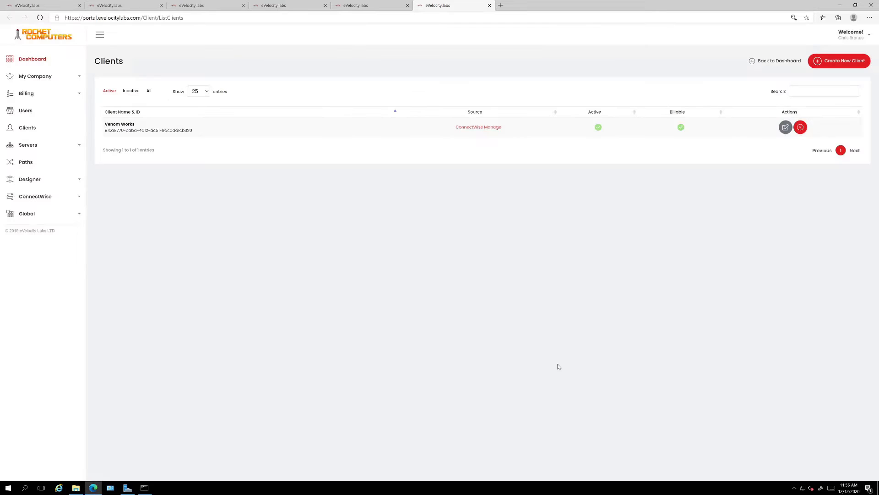
# Step: Give warehouse server HV-HOST-1 Folder Authentication credentials with username backupUser and the account password, and save the credentials
pyautogui.click(354, 6)
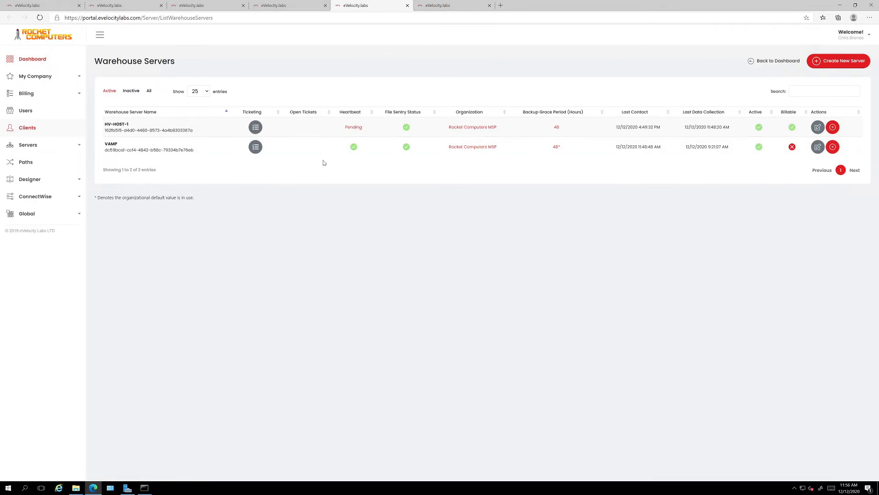
pyautogui.click(818, 127)
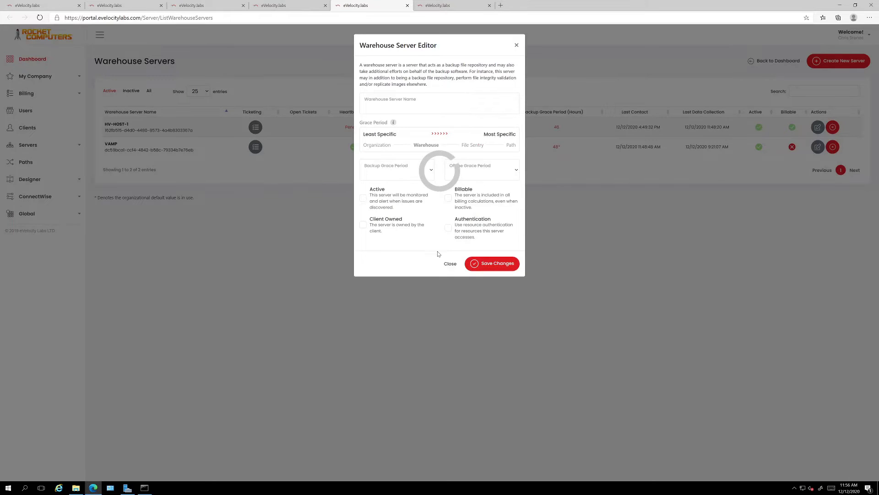
pyautogui.click(392, 310)
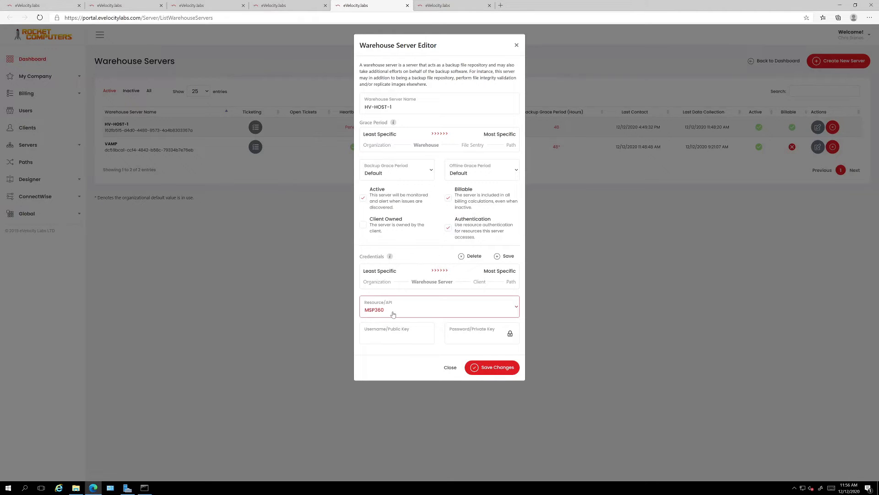
pyautogui.click(390, 329)
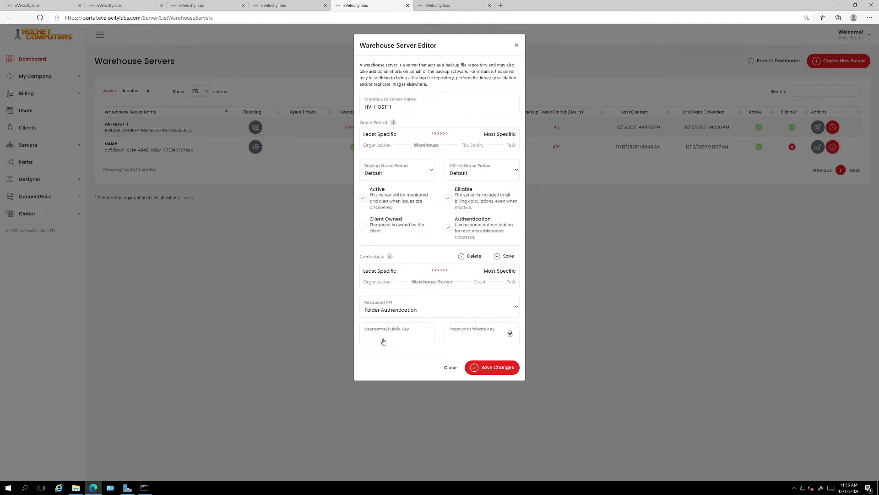
pyautogui.write('backupUser')
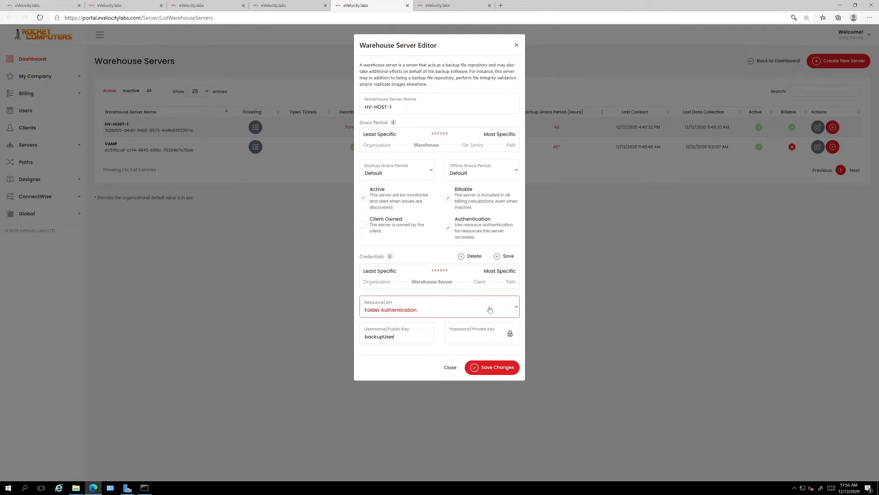
pyautogui.press('Tab')
pyautogui.click(504, 256)
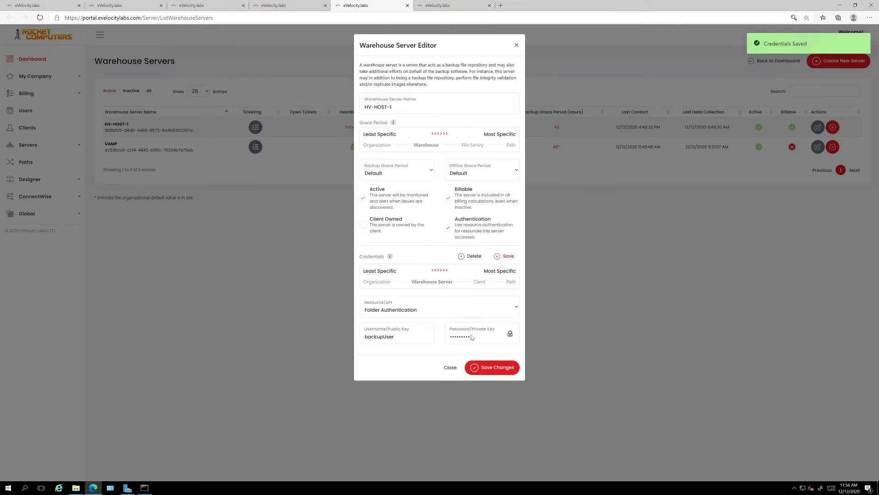
# Step: Save organization-level Folder Authentication credentials in Global Settings with username backupUser and the account password
pyautogui.click(270, 5)
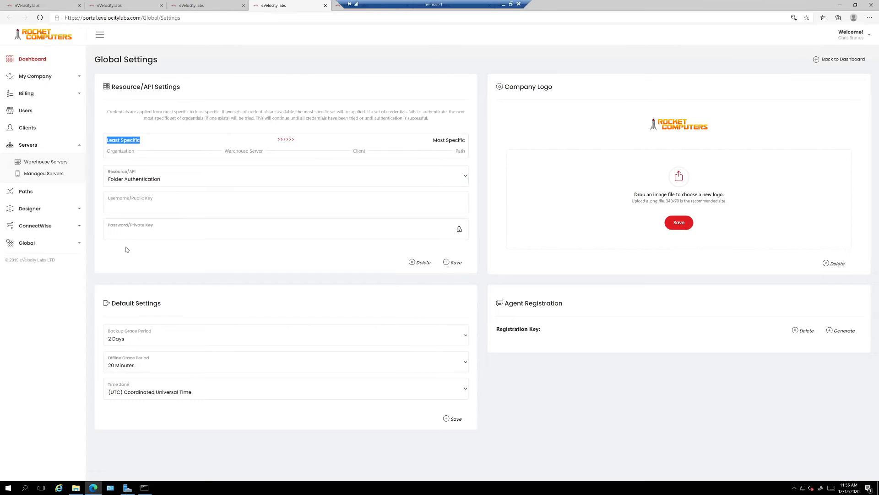
pyautogui.click(144, 183)
pyautogui.click(141, 201)
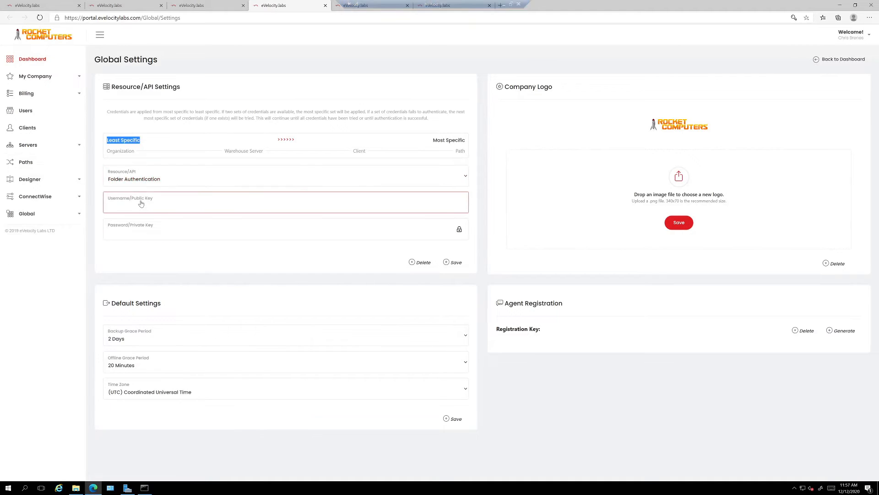
pyautogui.click(141, 201)
pyautogui.write('backu')
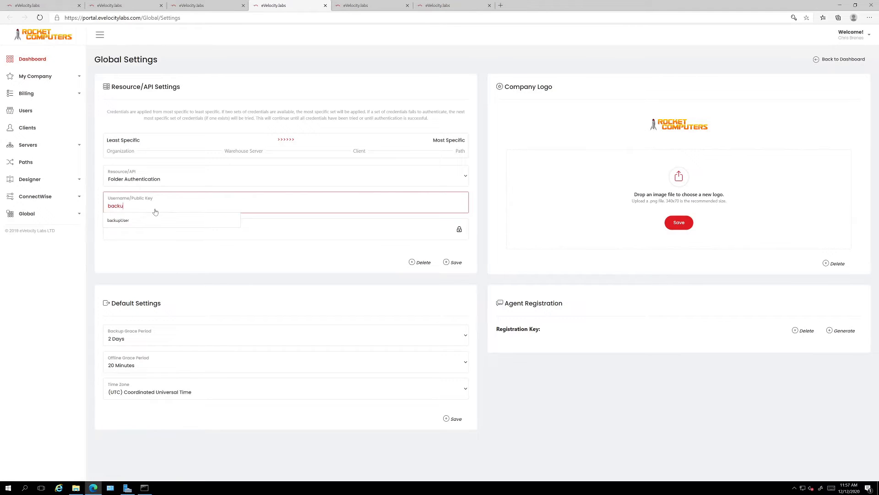
pyautogui.write('pUser')
pyautogui.press('Tab')
pyautogui.write('••')
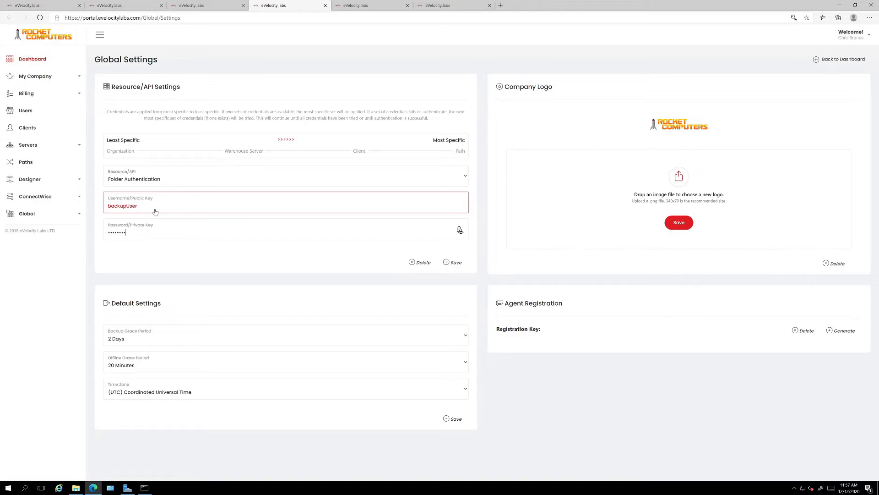
pyautogui.click(456, 262)
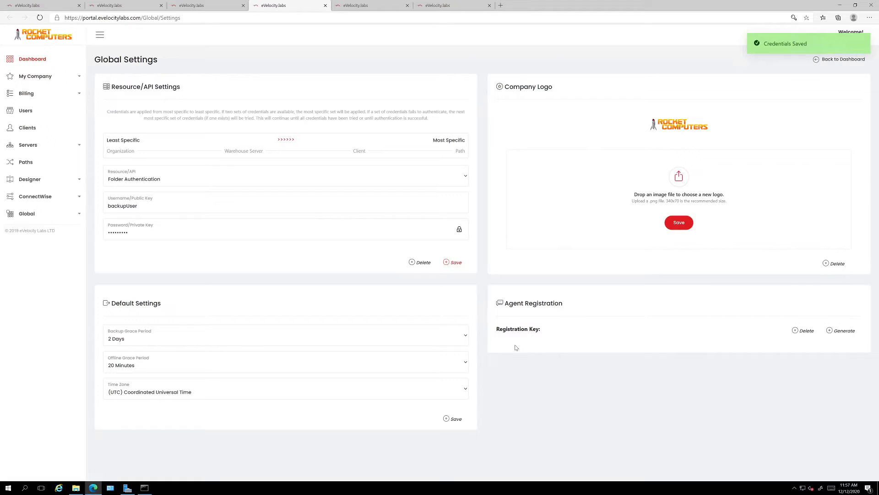
# Step: Change the path \\192.168.200.220\Offsite credentials to the username backupUserx and save them
pyautogui.click(440, 6)
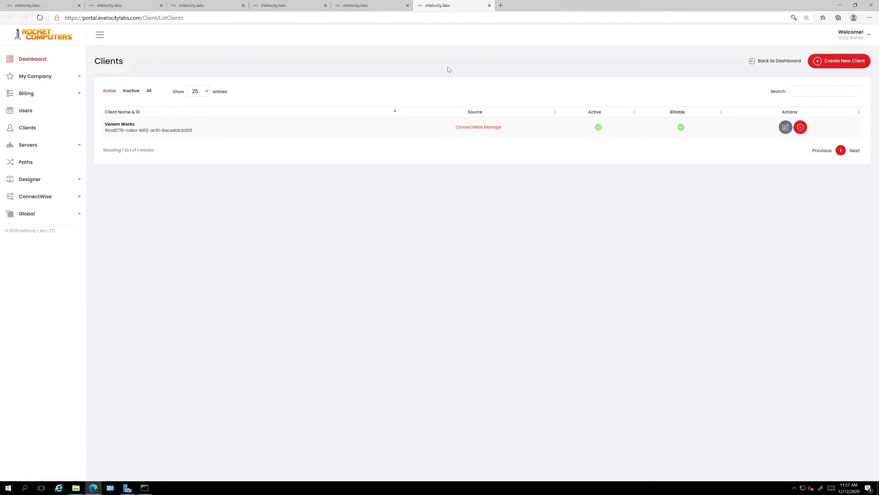
pyautogui.click(354, 7)
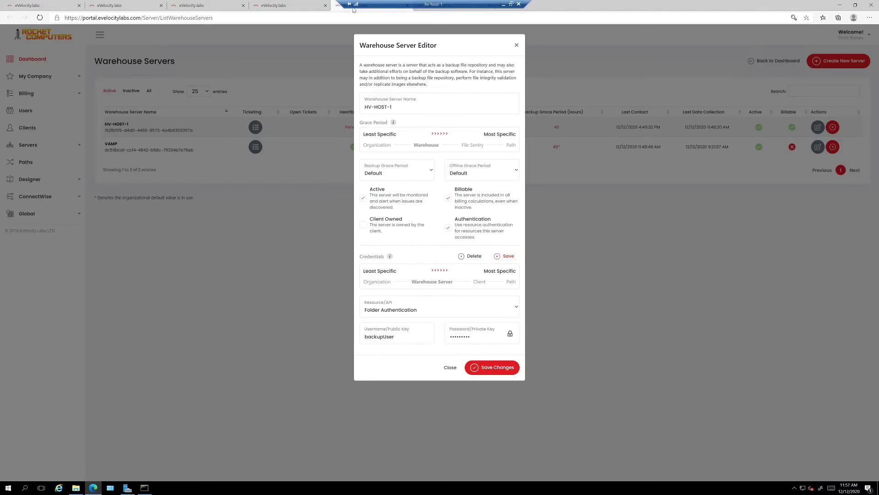
pyautogui.click(270, 5)
pyautogui.click(208, 7)
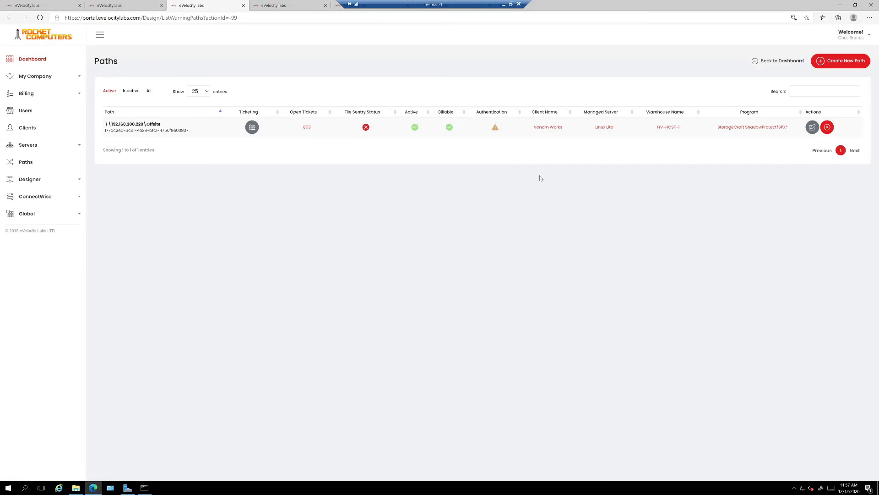
pyautogui.click(812, 127)
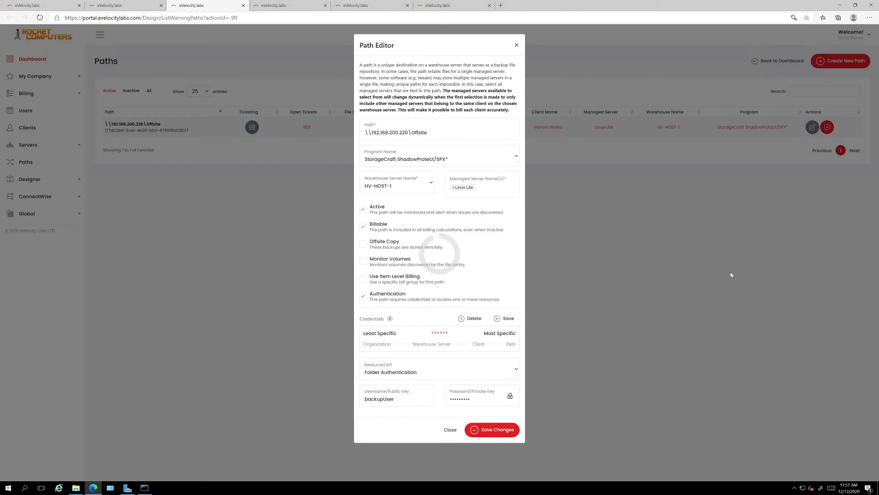
pyautogui.click(405, 400)
pyautogui.write('x')
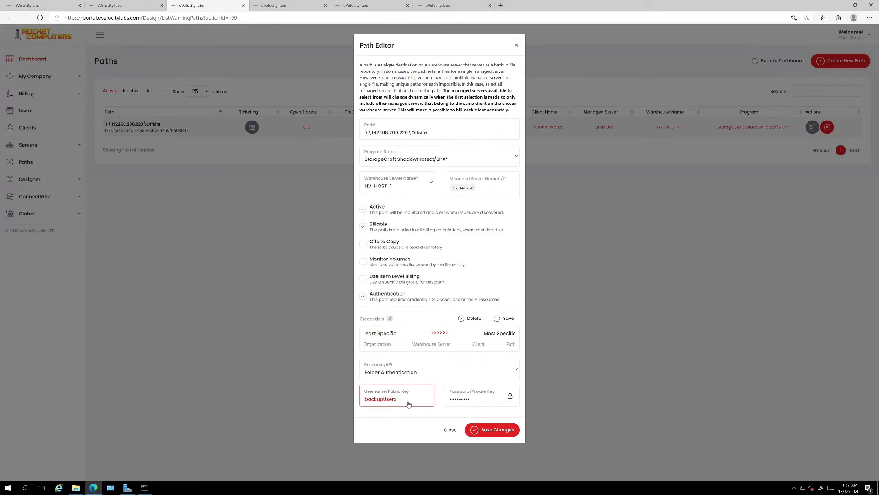
pyautogui.click(505, 318)
# Step: Minimize the browser, switch to the command prompt, maximize it and run collector
pyautogui.click(839, 6)
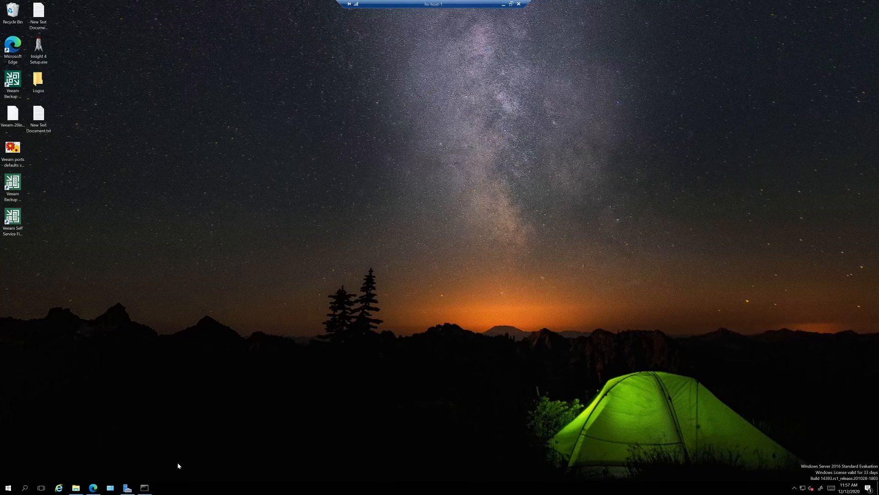
pyautogui.click(144, 488)
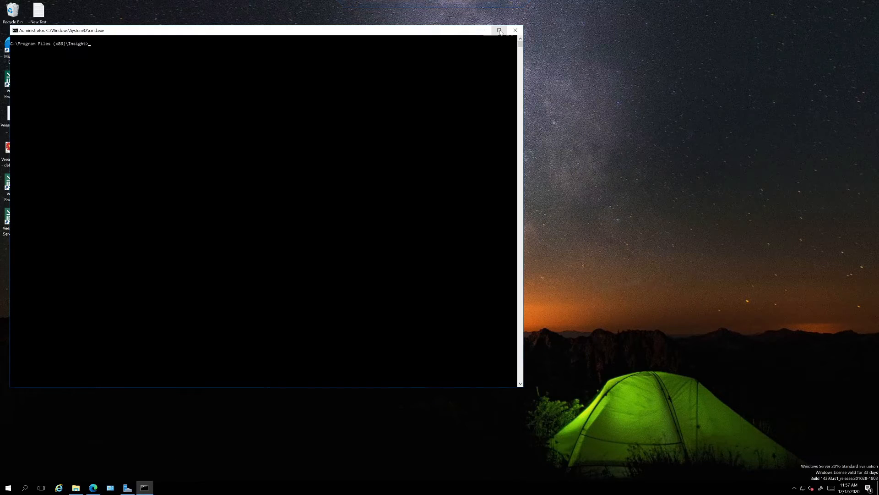
pyautogui.click(499, 30)
pyautogui.click(231, 67)
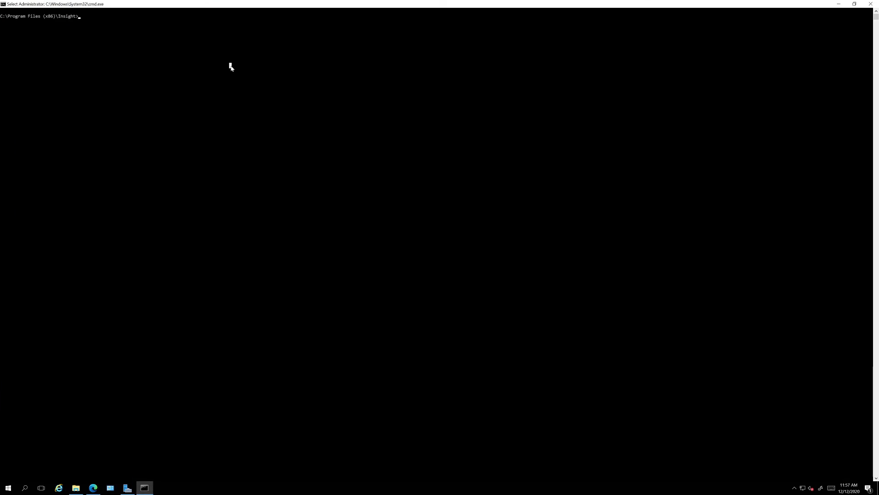
pyautogui.press('Escape')
pyautogui.write('collector')
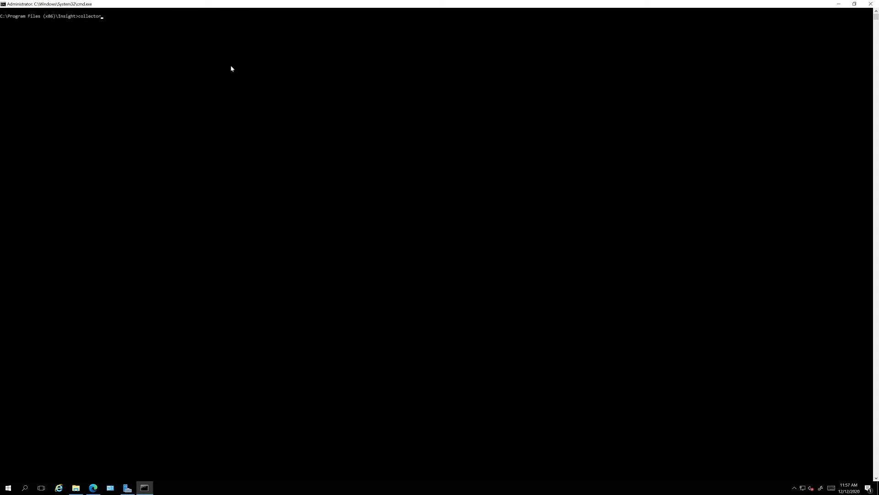
pyautogui.press('Return')
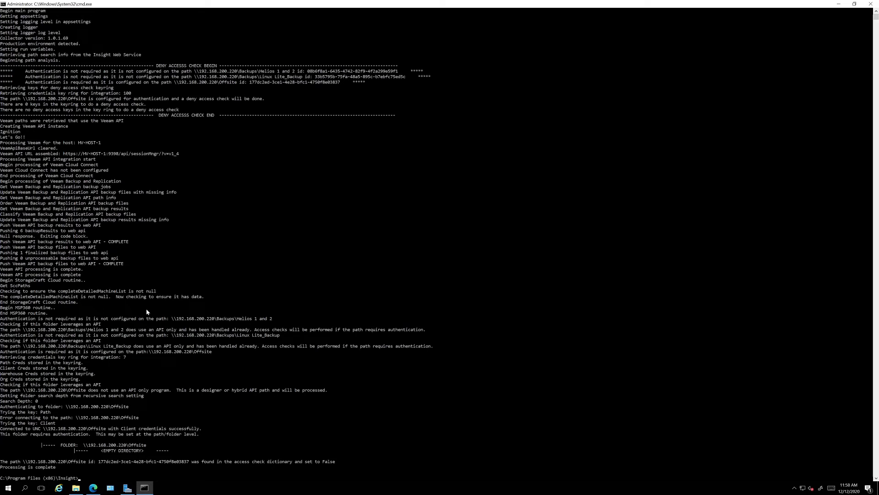
# Step: Highlight the path, client, warehouse and organization key ring lines and the Offsite path connection line in the collector output
pyautogui.scroll(-4, 147, 312)
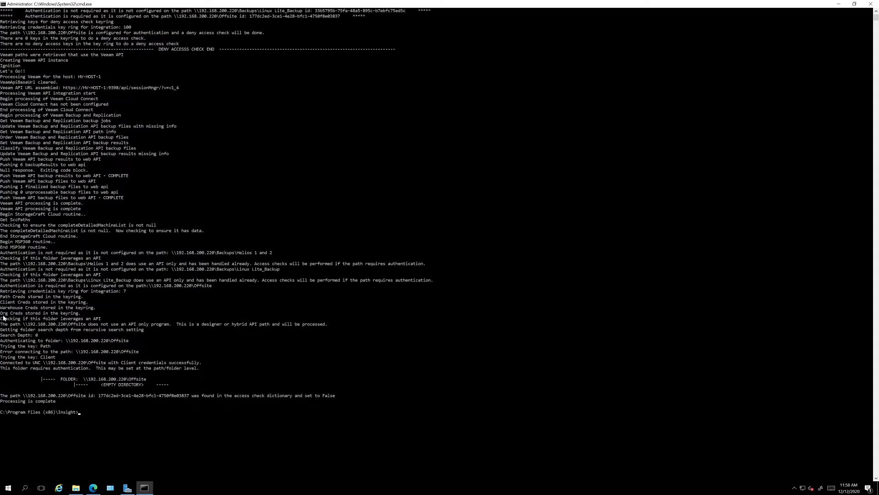
pyautogui.moveTo(1, 291); pyautogui.dragTo(133, 291)
pyautogui.moveTo(2, 297); pyautogui.dragTo(98, 303)
pyautogui.moveTo(2, 308); pyautogui.dragTo(112, 311)
pyautogui.moveTo(1, 313); pyautogui.dragTo(118, 316)
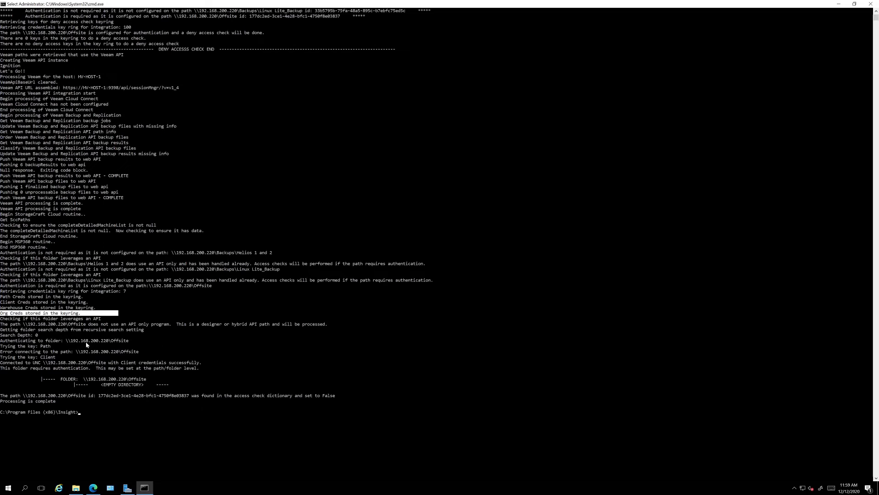
pyautogui.moveTo(143, 351); pyautogui.dragTo(1, 351)
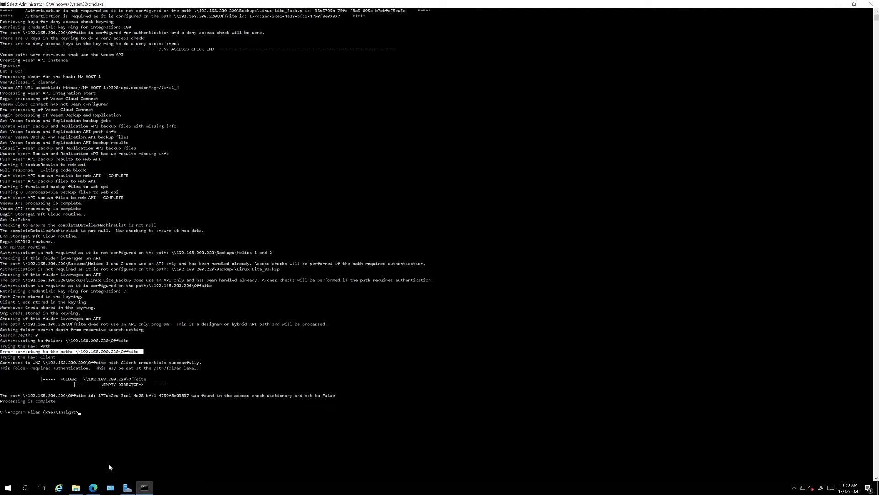
# Step: Restore and narrow the command prompt window, and place the browser beside it
pyautogui.click(854, 5)
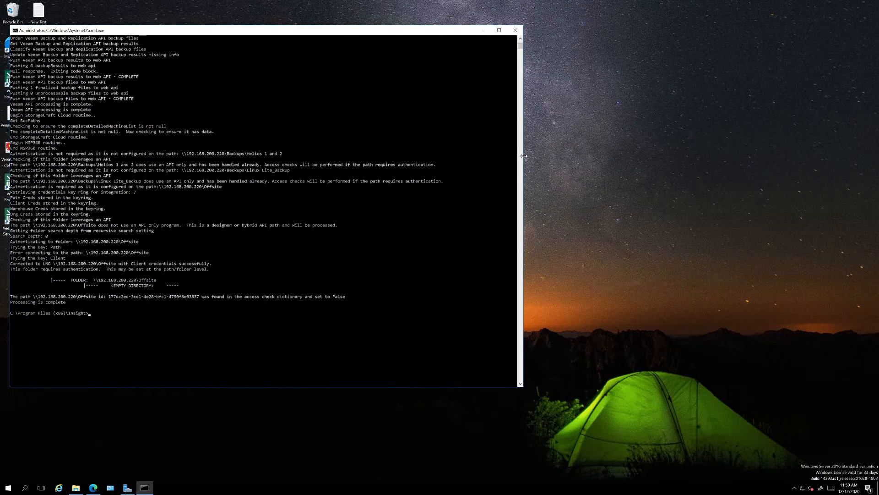
pyautogui.moveTo(523, 156); pyautogui.dragTo(284, 158)
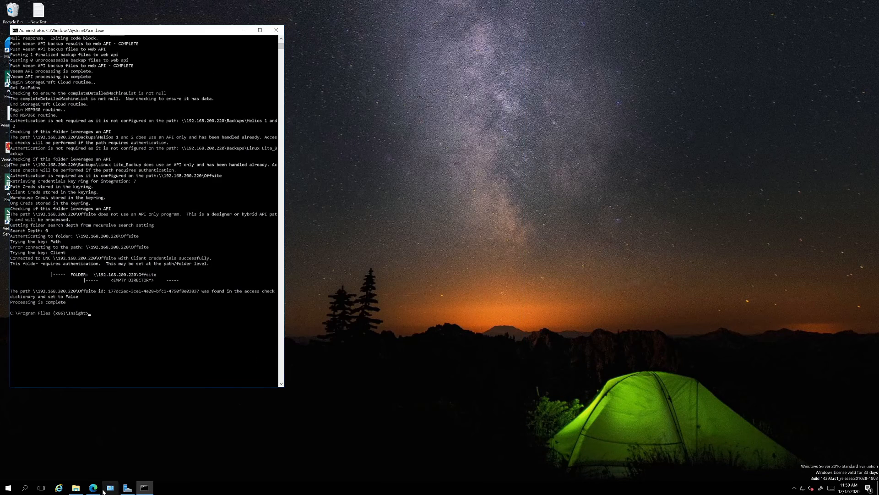
pyautogui.click(93, 488)
pyautogui.moveTo(580, 45); pyautogui.dragTo(574, 9)
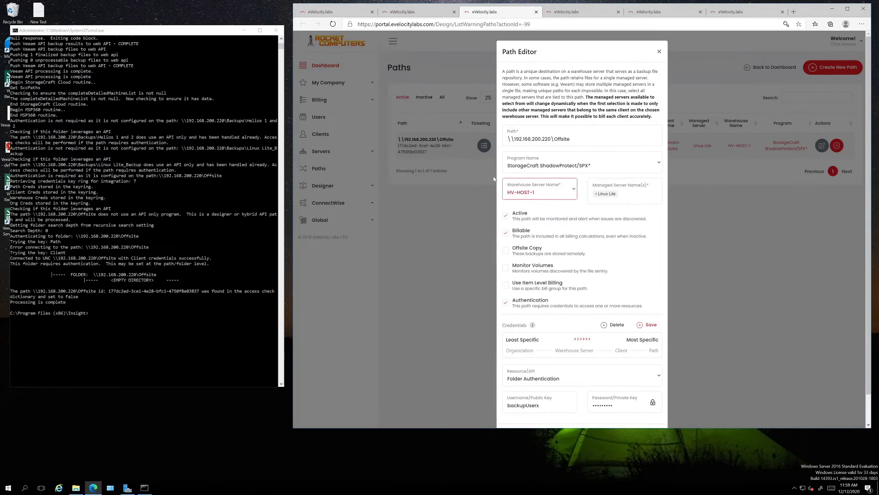
# Step: Compare the Path and Client levels in the Path Editor's credential hierarchy with the client key and connection lines in the collector output
pyautogui.scroll(-1, 554, 350)
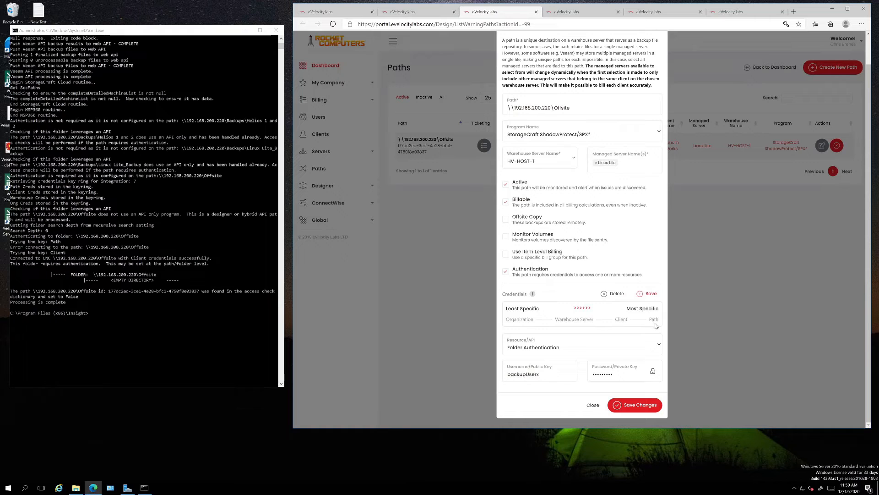
pyautogui.moveTo(658, 320); pyautogui.dragTo(616, 320)
pyautogui.doubleClick(621, 320)
pyautogui.click(51, 255)
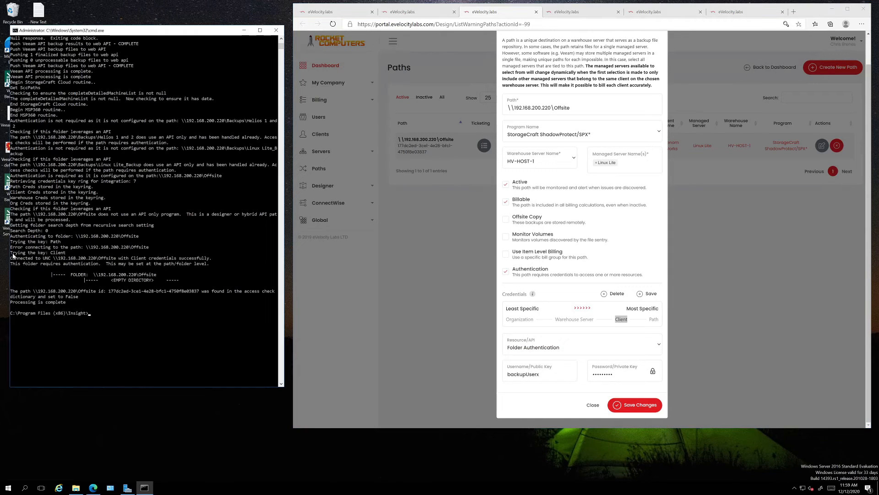
pyautogui.moveTo(11, 253); pyautogui.dragTo(81, 253)
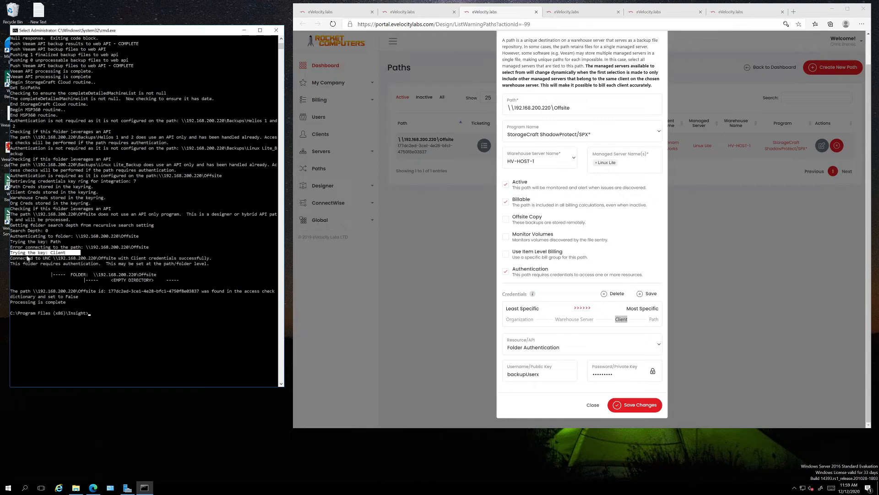
pyautogui.moveTo(11, 258); pyautogui.dragTo(219, 258)
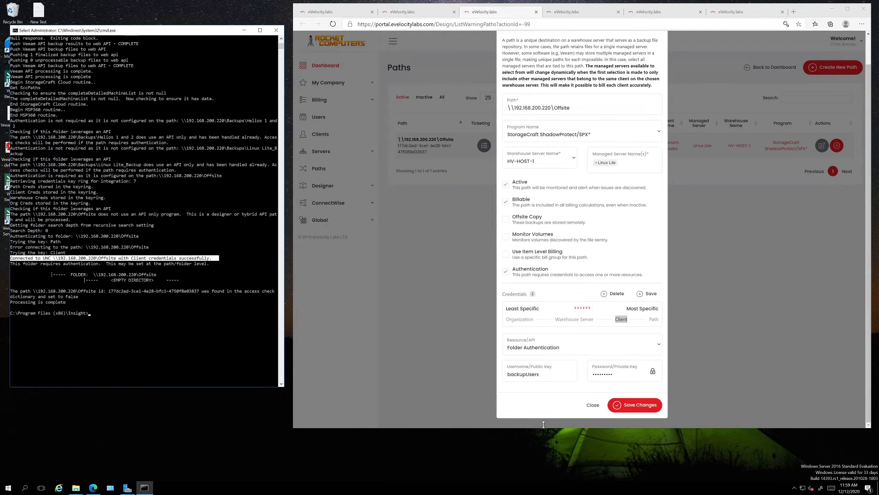
# Step: Close the Path Editor and switch to the browser tab with the Warehouse Server Editor for HV-HOST-1
pyautogui.click(593, 406)
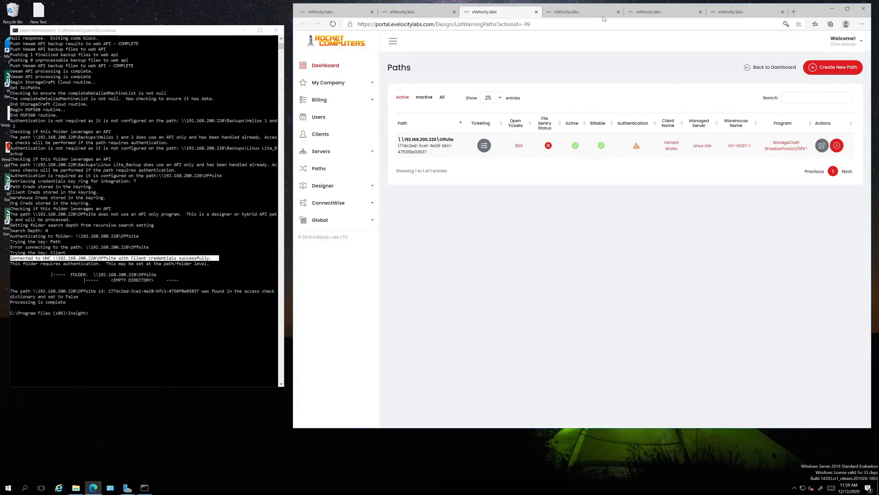
pyautogui.click(567, 12)
pyautogui.click(627, 11)
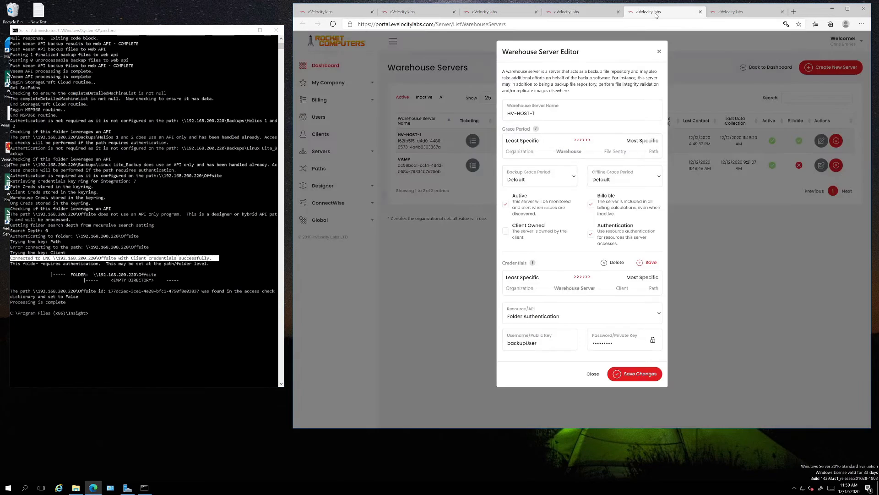
# Step: Open the Venom Works client for editing, append x to its Folder Authentication username and save the changes
pyautogui.click(405, 13)
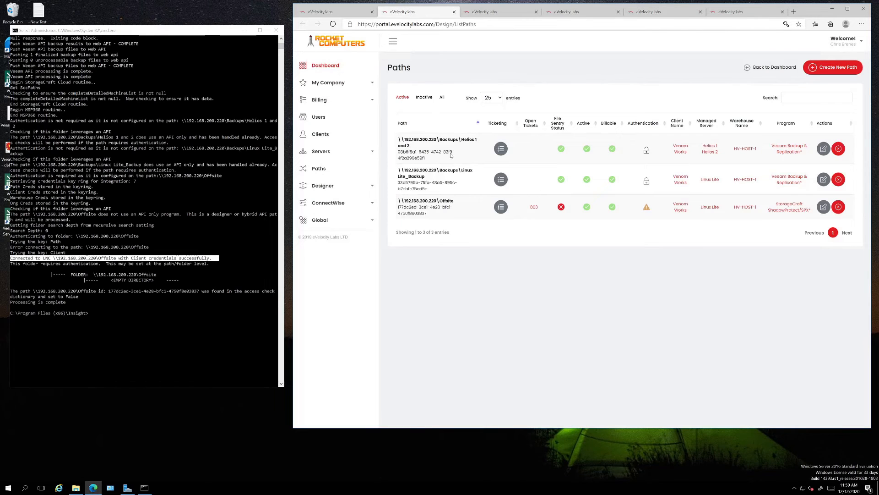
pyautogui.click(757, 13)
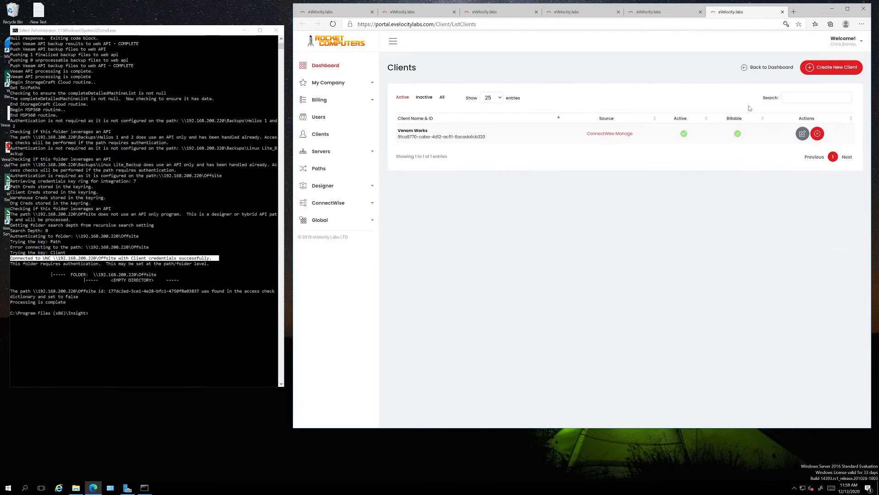
pyautogui.click(803, 133)
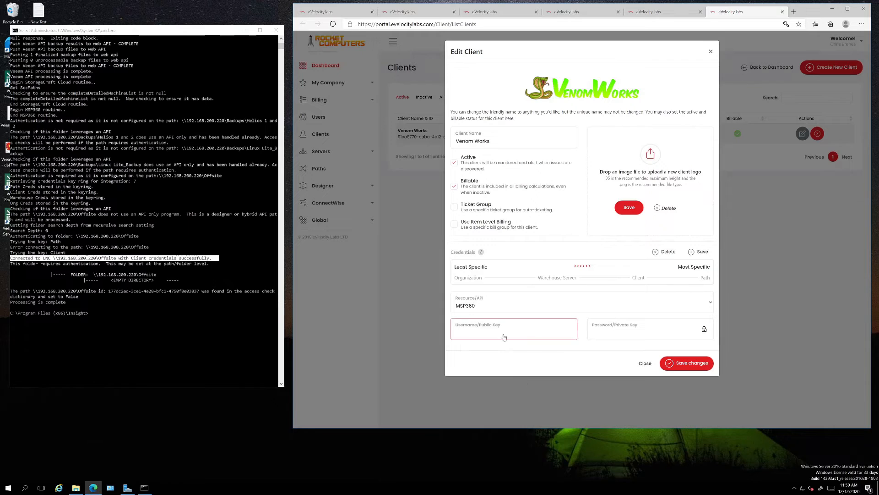
pyautogui.click(515, 307)
pyautogui.click(493, 339)
pyautogui.doubleClick(505, 332)
pyautogui.press('End')
pyautogui.write('x')
pyautogui.click(681, 363)
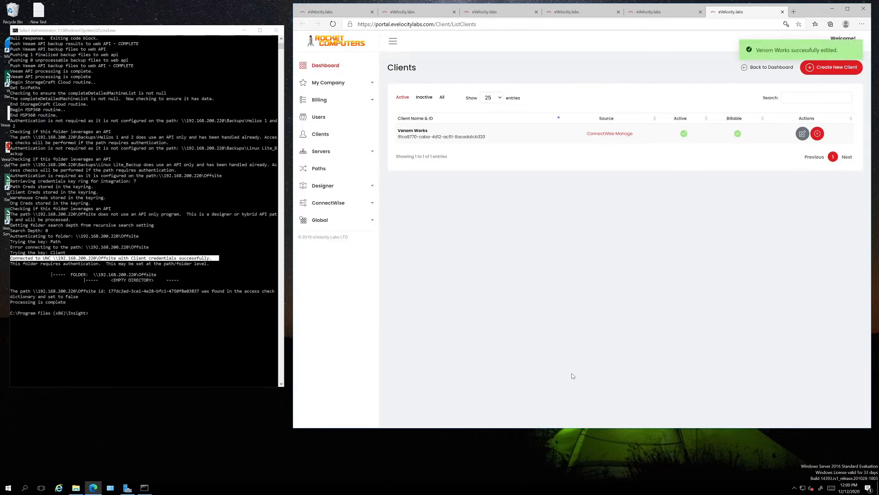
# Step: Clear the command prompt and run collector again
pyautogui.click(168, 228)
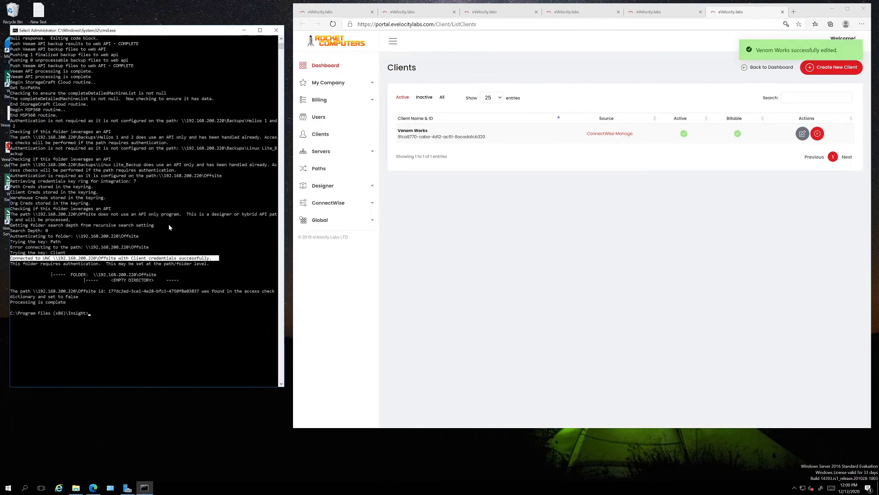
pyautogui.write('cls')
pyautogui.press('Return')
pyautogui.write('collector')
pyautogui.press('Return')
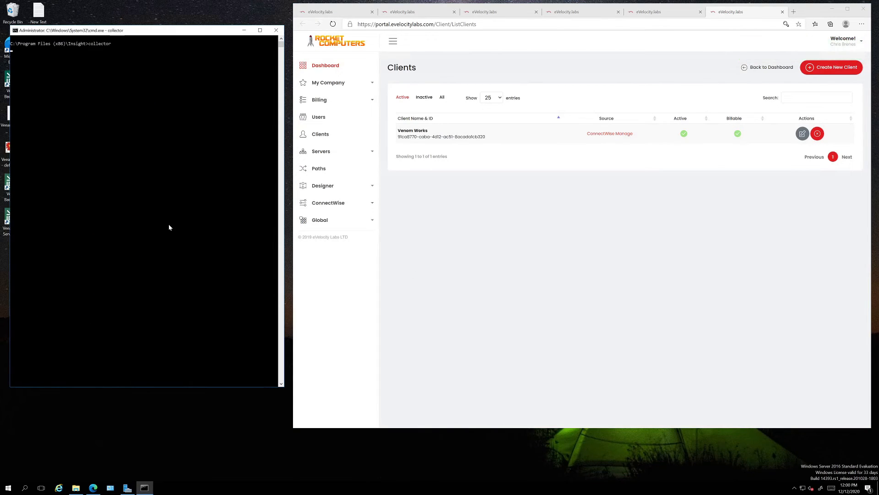
# Step: Maximize the command prompt and highlight the Path, Client and Warehouse key attempts for the Offsite folder in the collector output
pyautogui.click(260, 31)
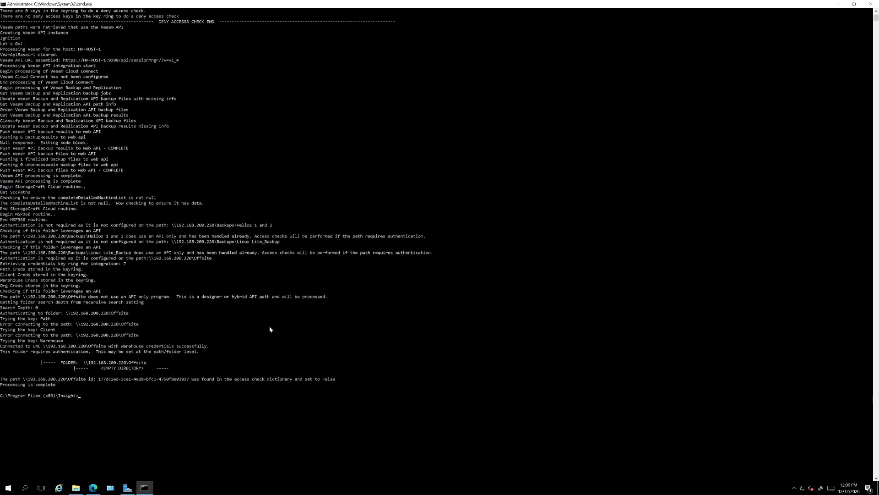
pyautogui.moveTo(1, 303); pyautogui.dragTo(156, 319)
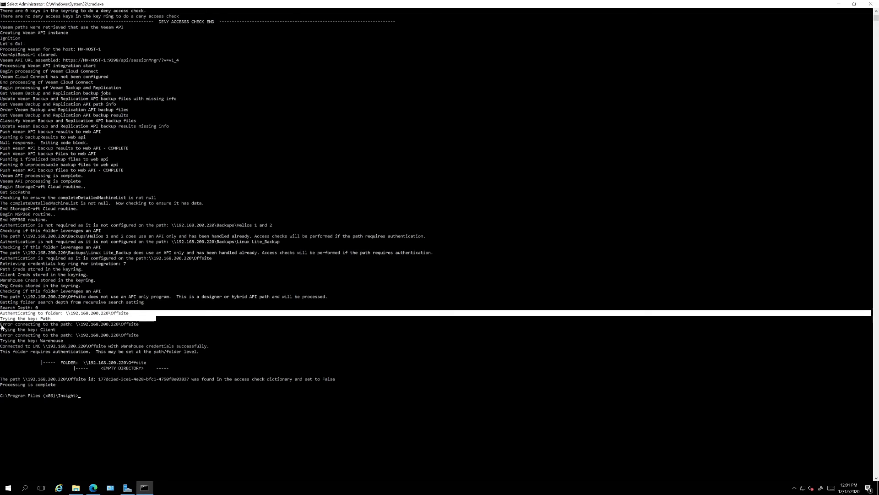
pyautogui.moveTo(2, 313); pyautogui.dragTo(144, 325)
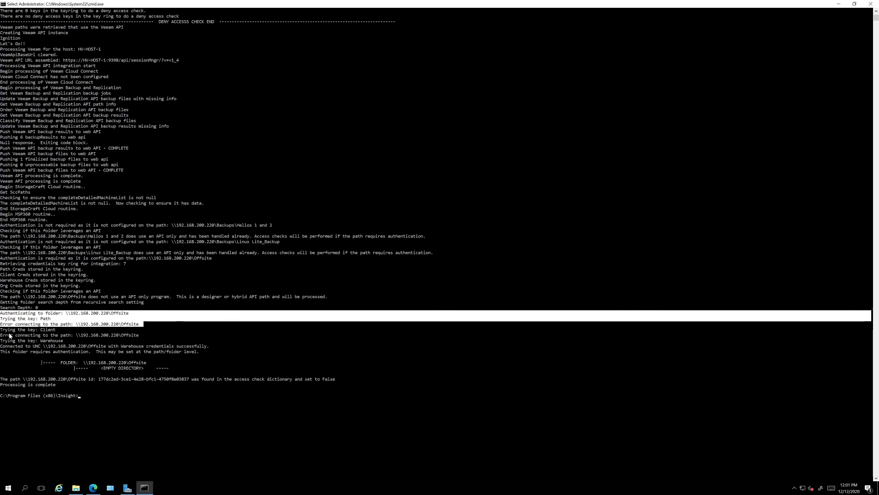
pyautogui.moveTo(1, 330); pyautogui.dragTo(162, 337)
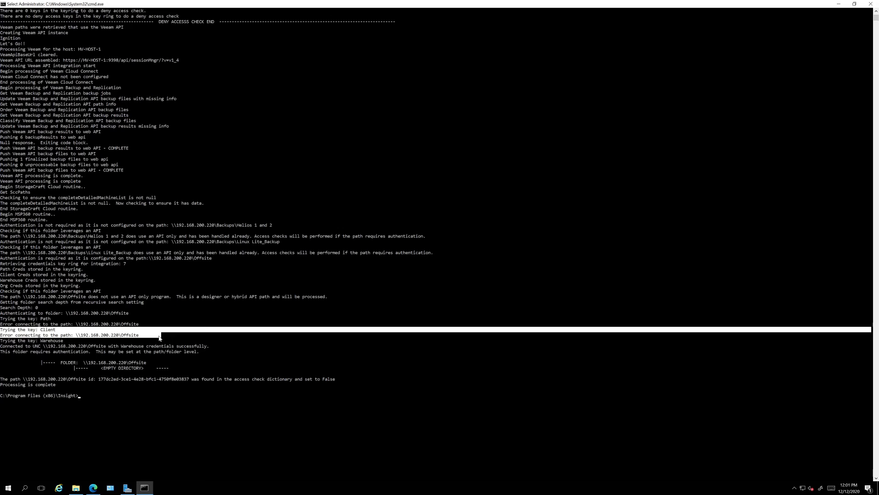
pyautogui.moveTo(1, 341); pyautogui.dragTo(213, 370)
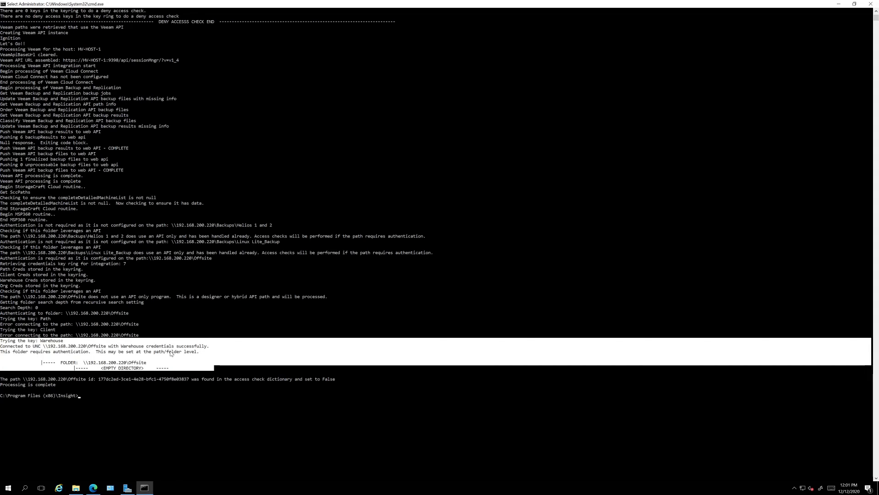
# Step: Restore the command prompt to its smaller size and clear its output with cls
pyautogui.doubleClick(364, 10)
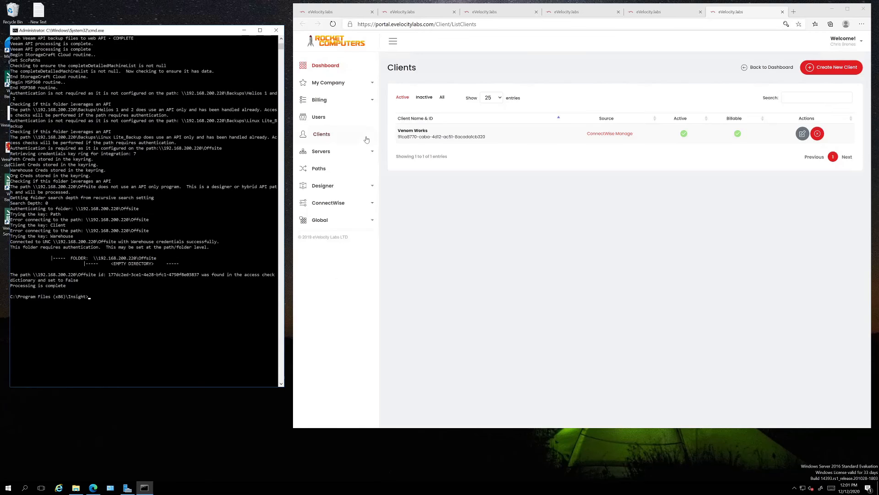
pyautogui.write('cls')
pyautogui.press('Return')
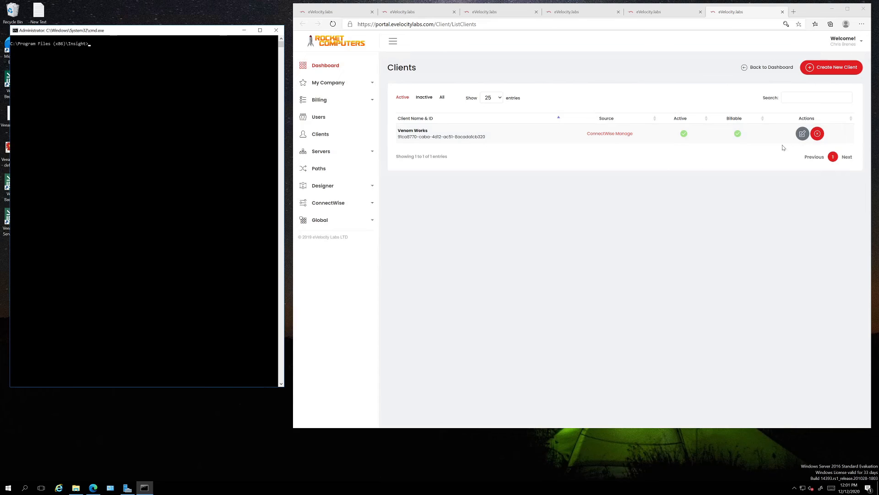
# Step: Alter the Folder Authentication credentials of warehouse server HV-HOST-1 and save the changes
pyautogui.click(676, 13)
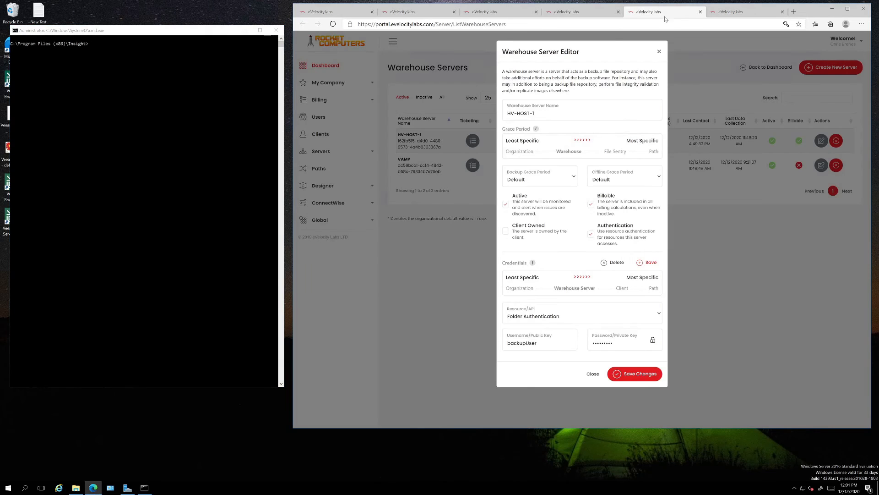
pyautogui.click(518, 369)
pyautogui.click(634, 373)
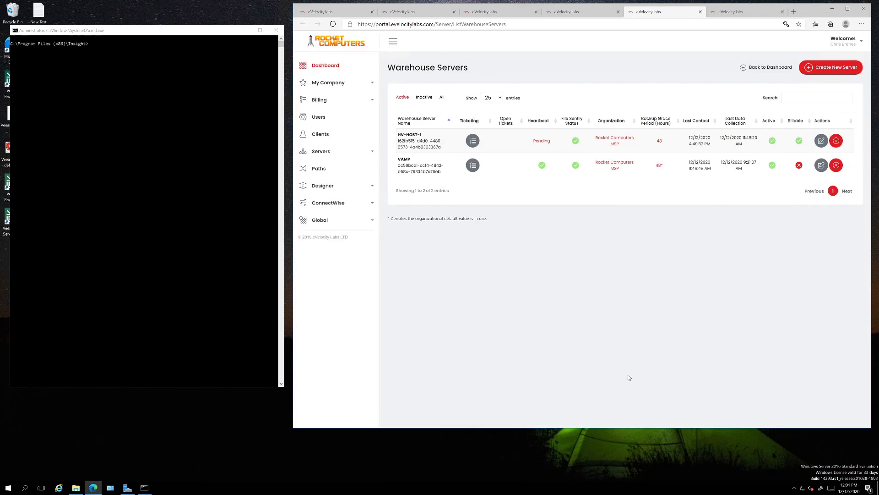
# Step: Review the organization-level Folder Authentication credentials in the Global Settings
pyautogui.click(578, 12)
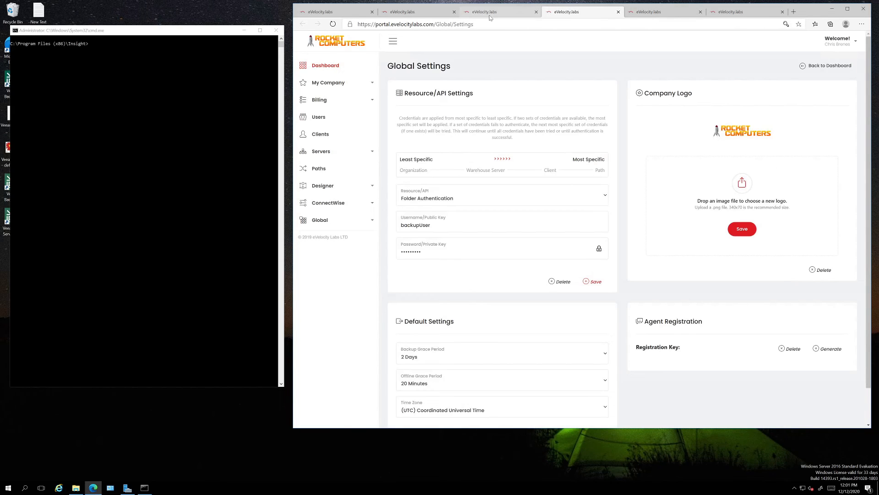
pyautogui.scroll(-1, 472, 311)
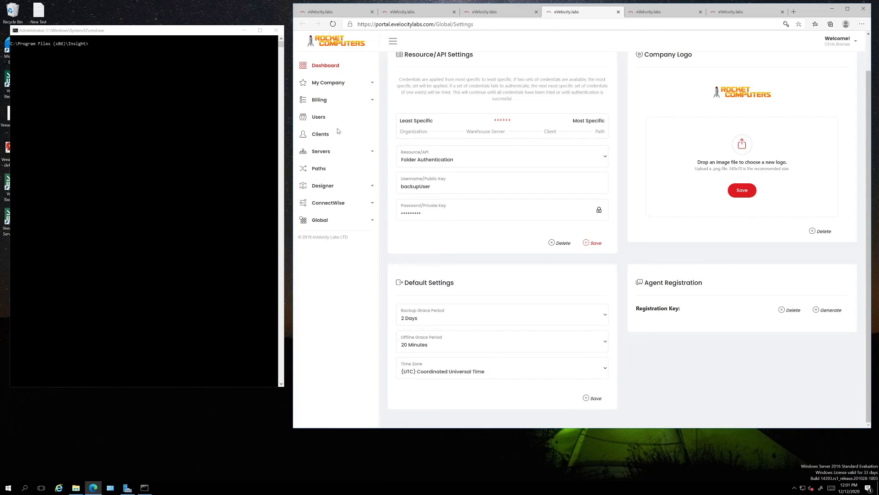
# Step: Run collector in the maximized command prompt and highlight the Offsite authentication lines from the Path key through the Organization key
pyautogui.click(146, 120)
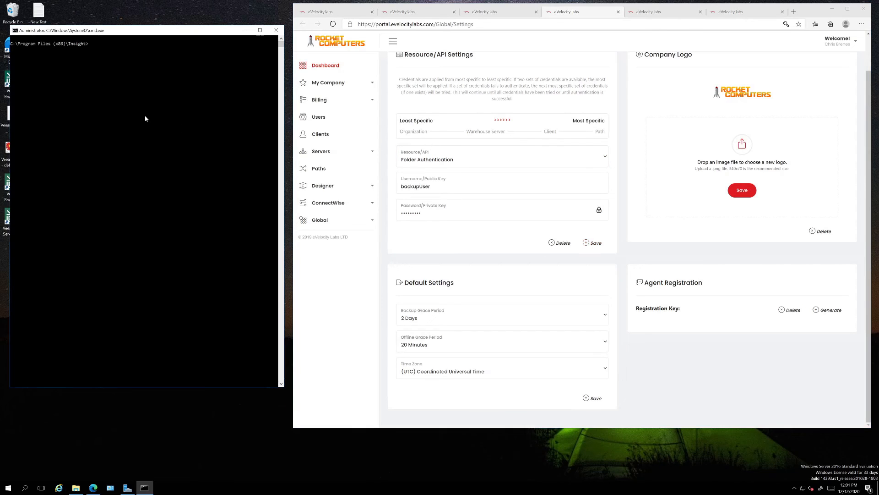
pyautogui.click(260, 31)
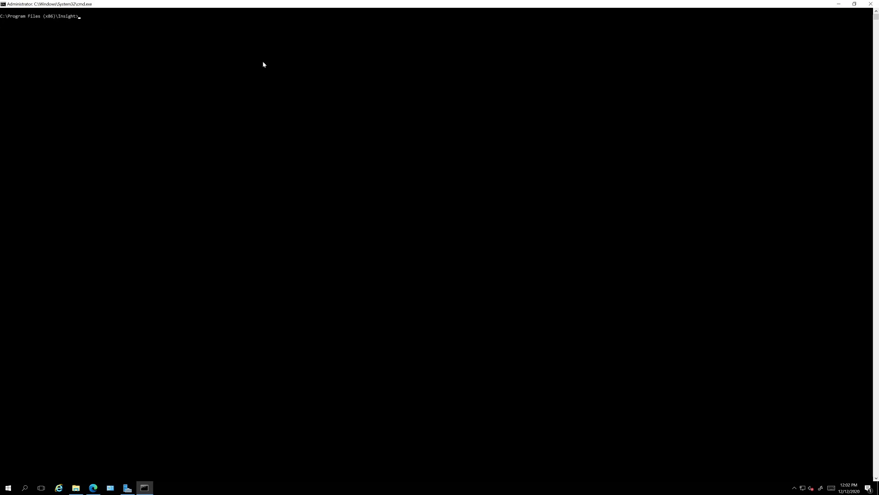
pyautogui.write('collector')
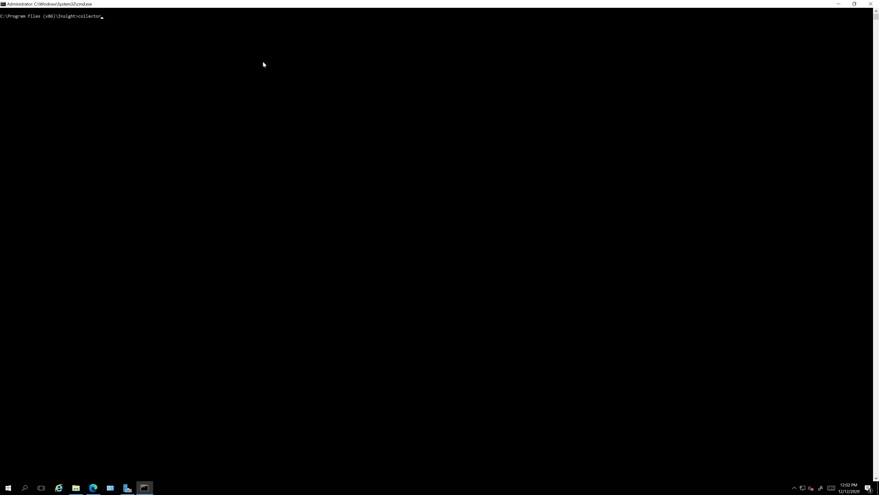
pyautogui.press('Return')
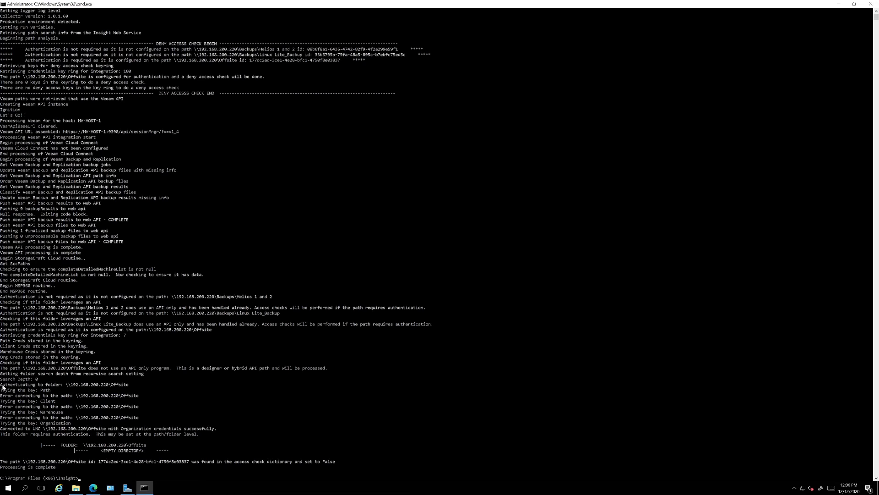
pyautogui.moveTo(109, 390); pyautogui.dragTo(246, 460)
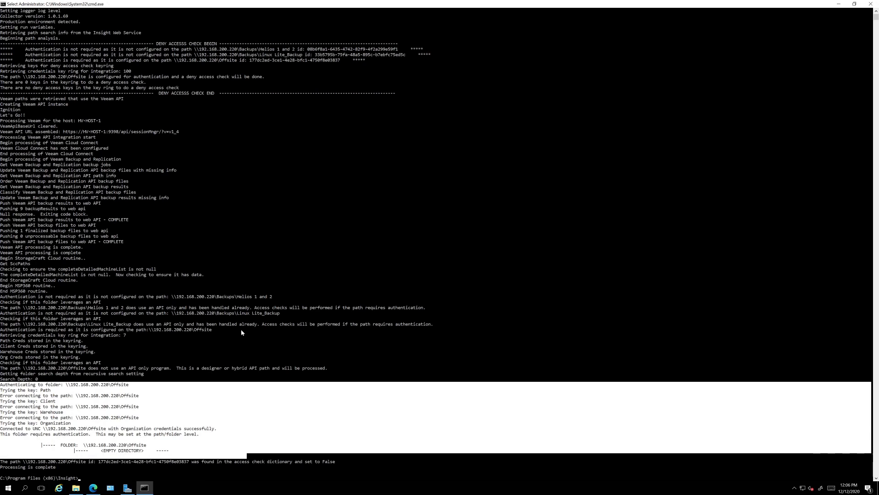